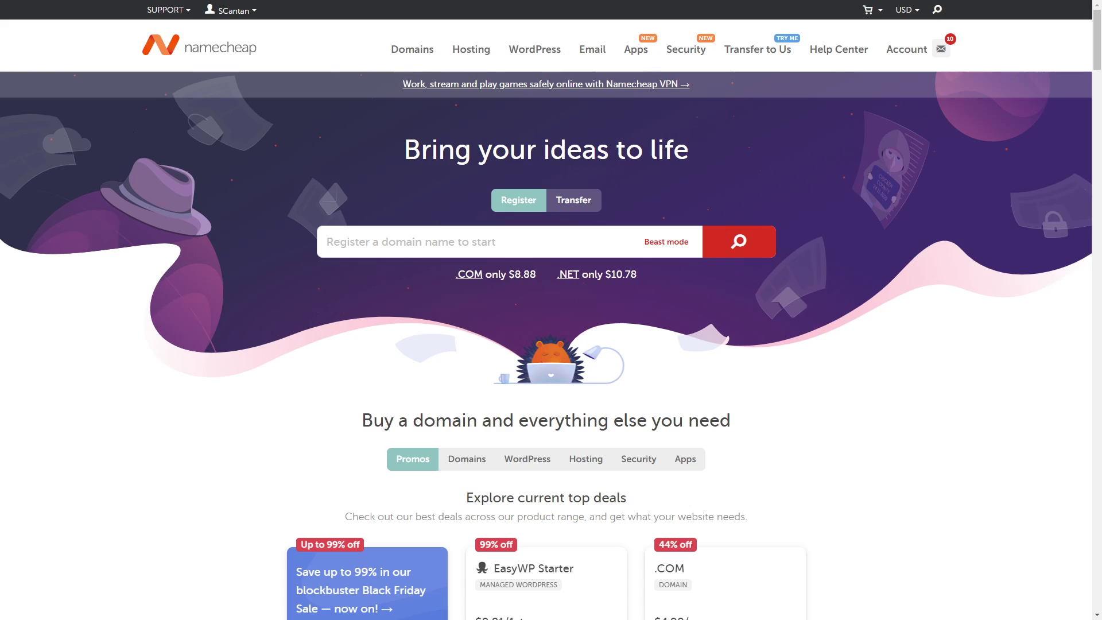
# Search for the domain name sfcantan to check its availability for registration.
pyautogui.click(480, 246)
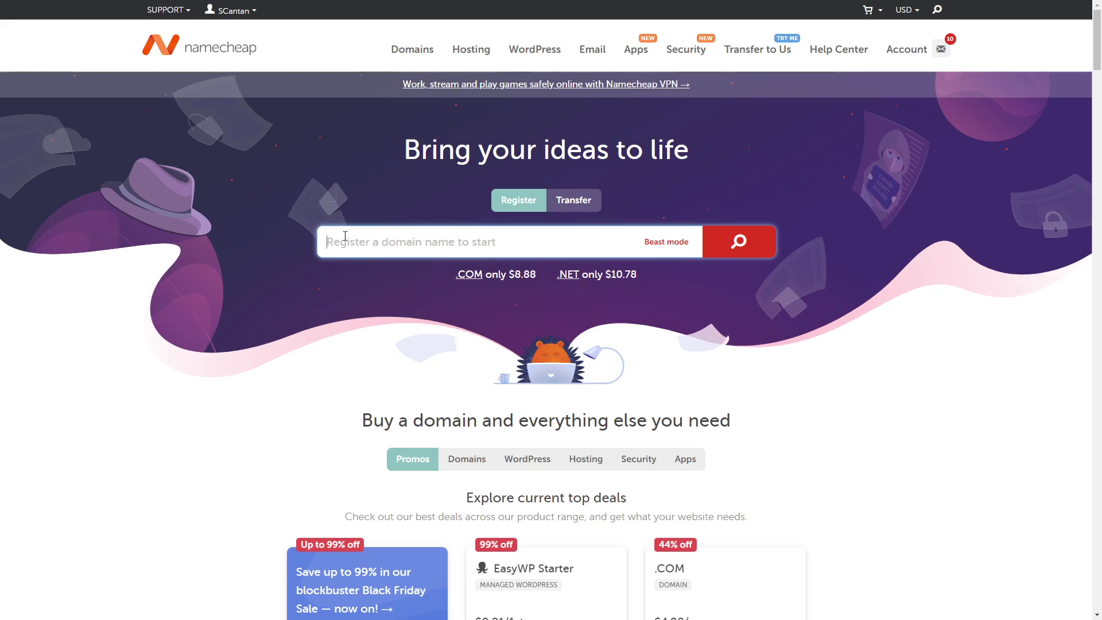
pyautogui.write('sfcantan')
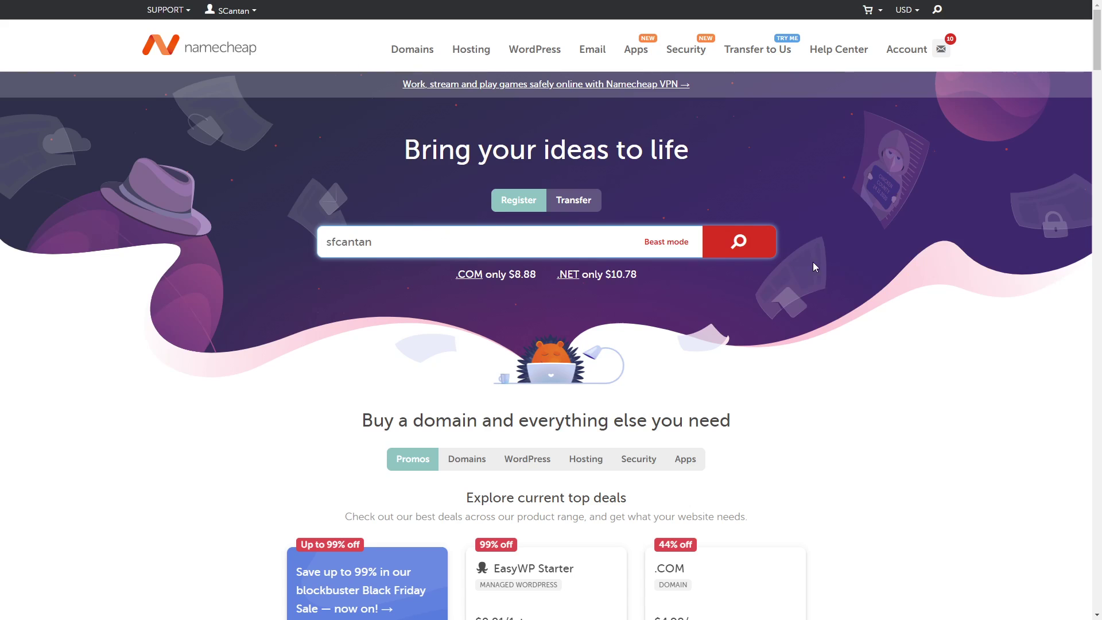
pyautogui.press('Return')
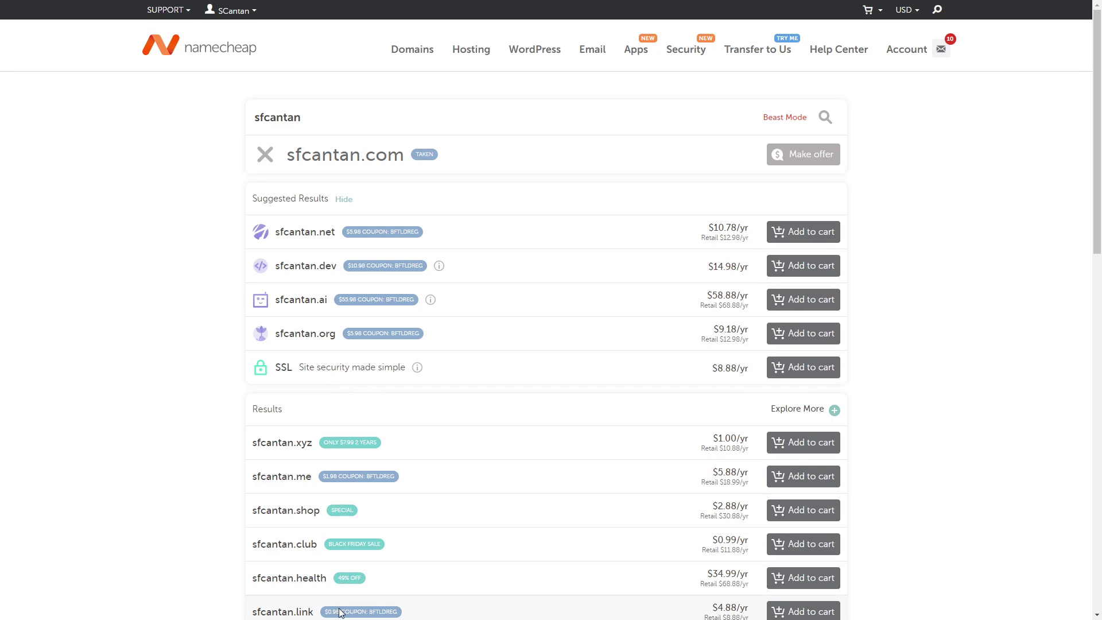
# Open the management page of sfcantan.com from the account's domain list and switch its nameservers to Custom DNS.
pyautogui.moveTo(910, 55)
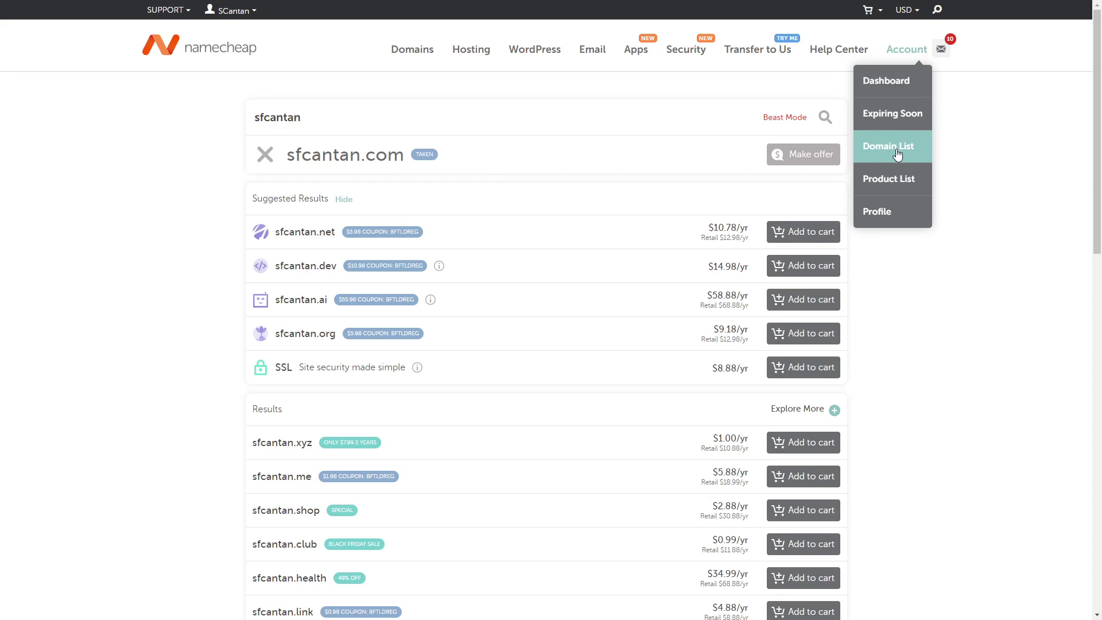
pyautogui.click(897, 154)
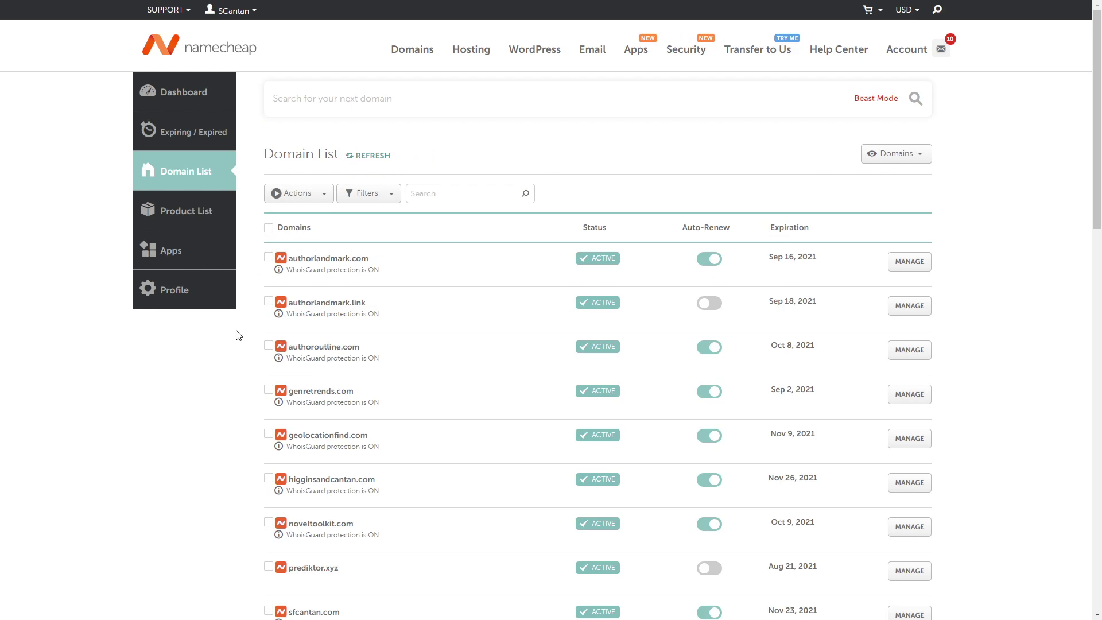
pyautogui.scroll(-5, 239, 335)
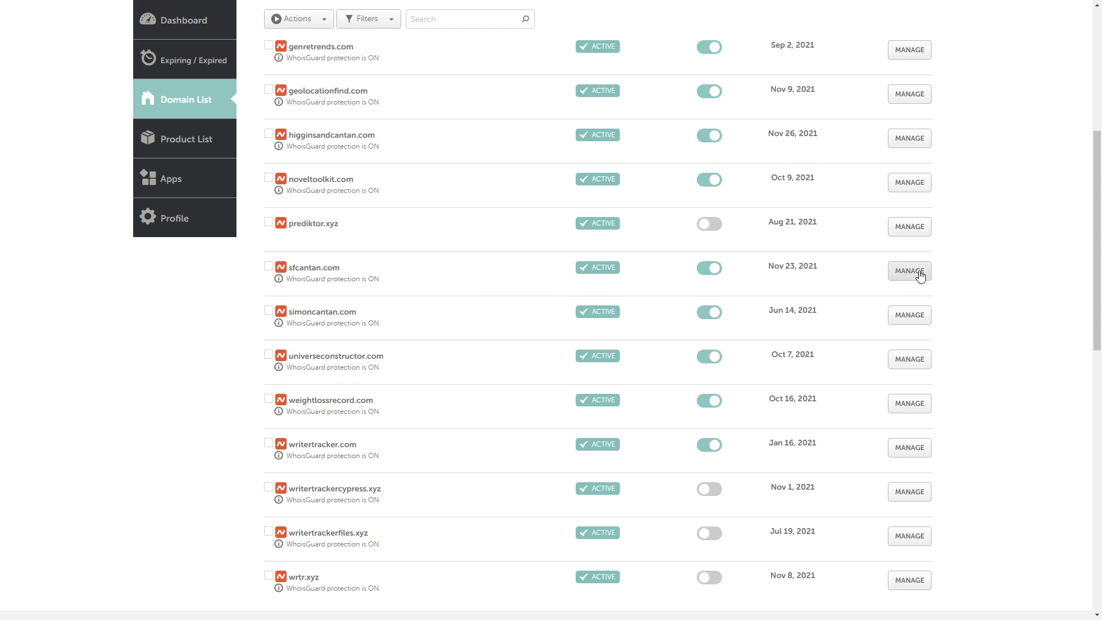
pyautogui.click(918, 273)
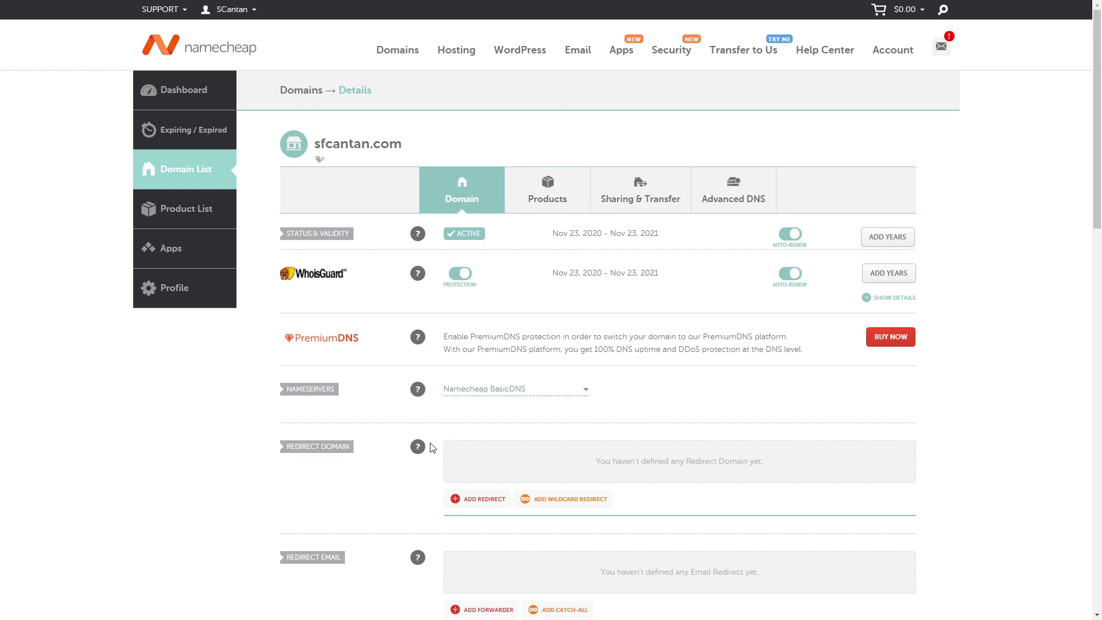
pyautogui.click(480, 397)
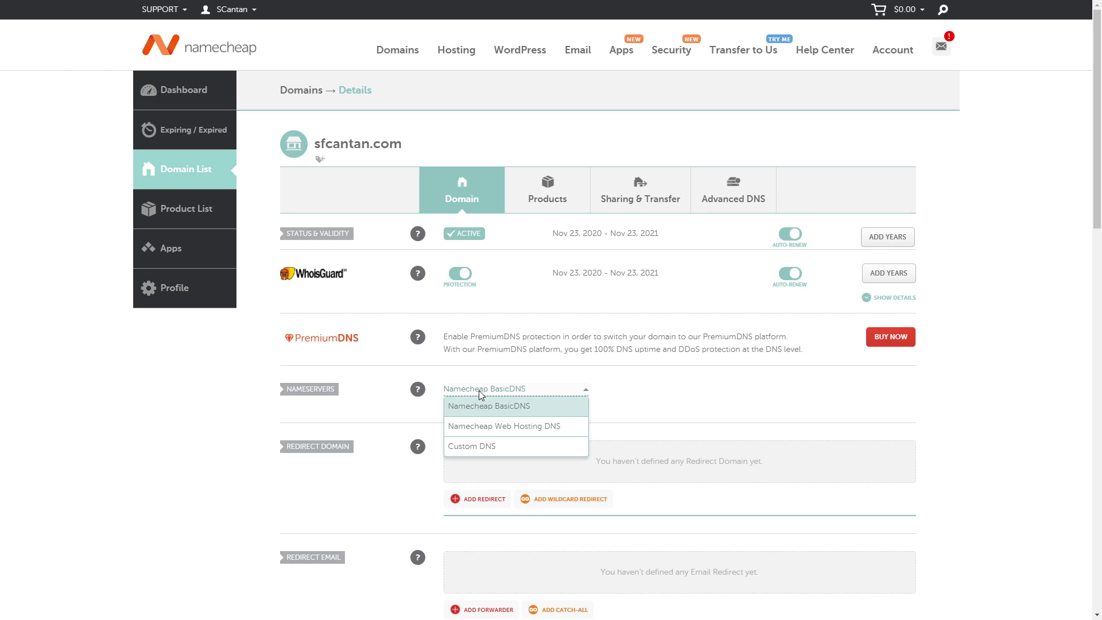
pyautogui.click(487, 449)
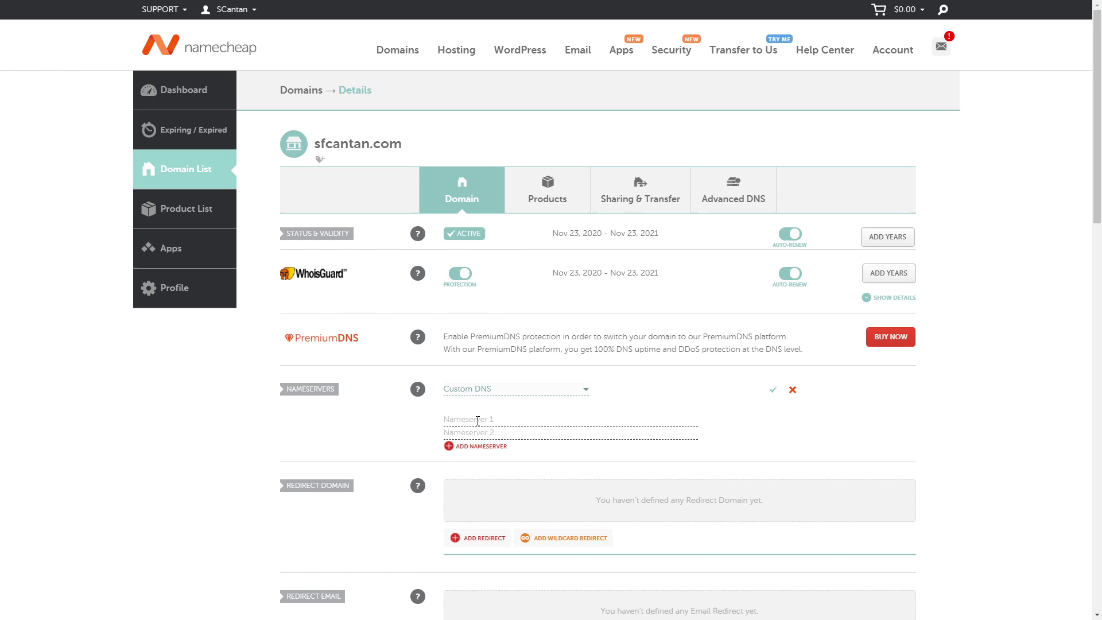
# Switch to Cloudflare and add the site sfcantan.com on the Free plan.
pyautogui.hotkey('ctrl', 'Tab')
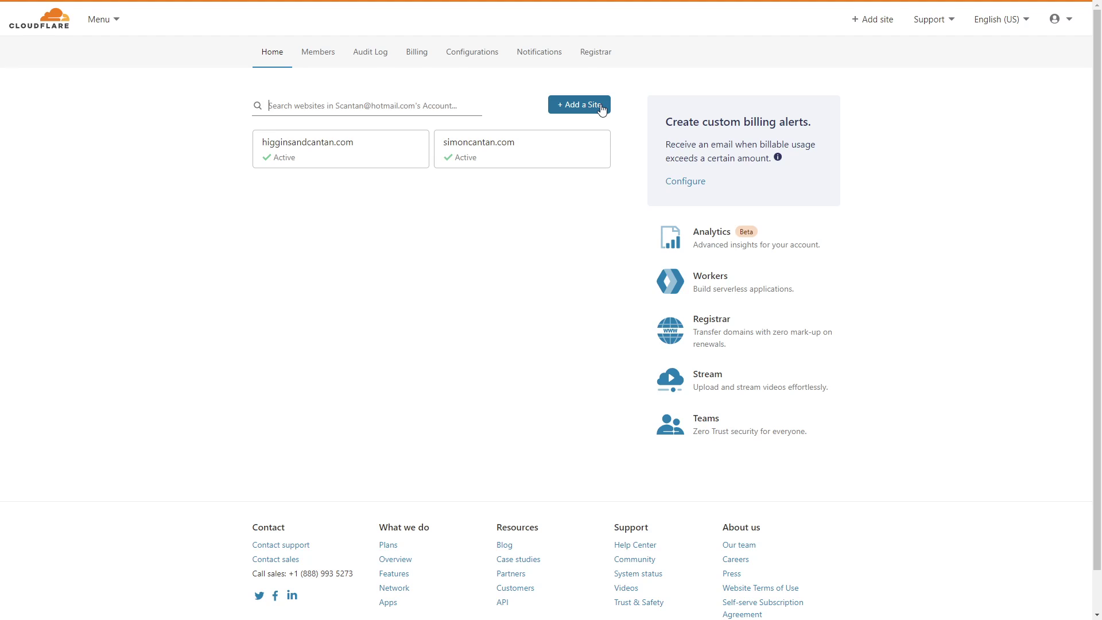
pyautogui.click(569, 108)
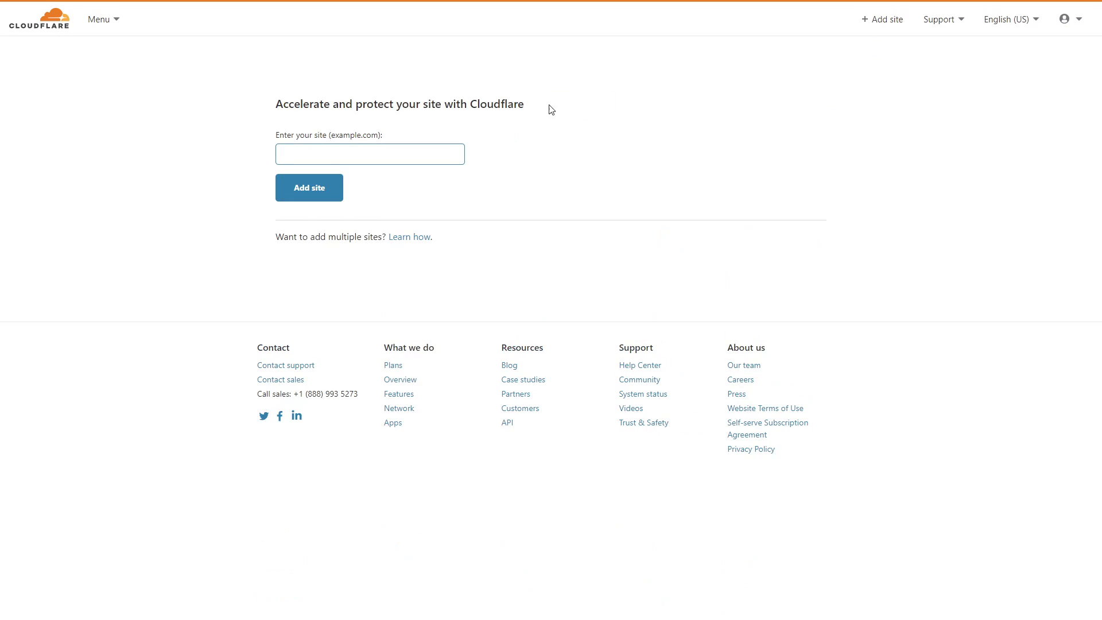
pyautogui.write('sfcanta')
pyautogui.click(323, 175)
pyautogui.click(318, 198)
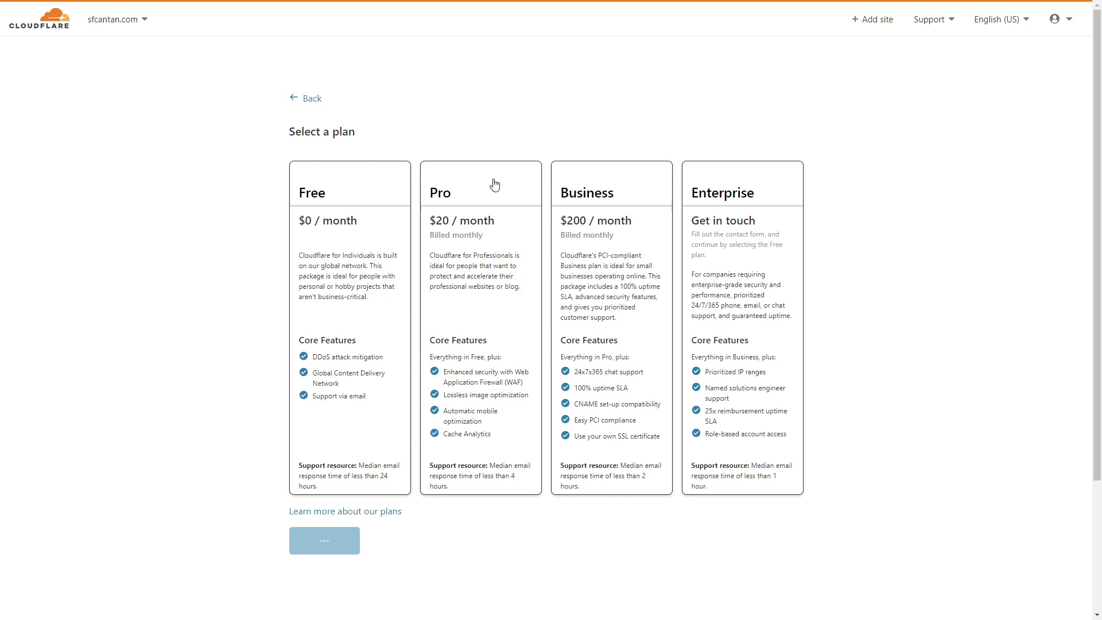
pyautogui.click(339, 279)
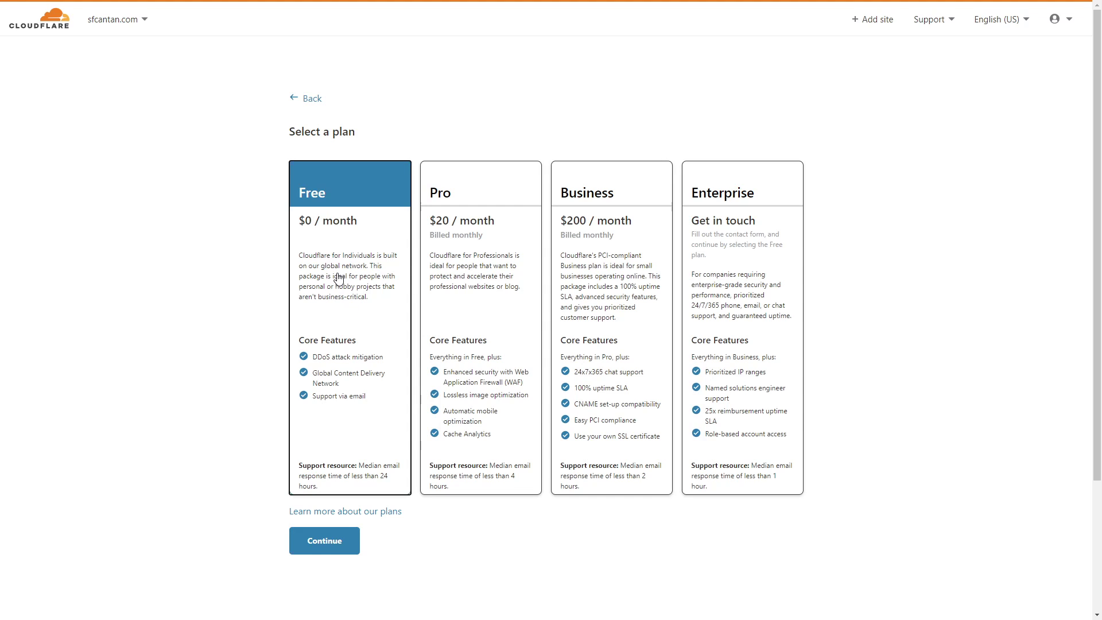
pyautogui.click(325, 544)
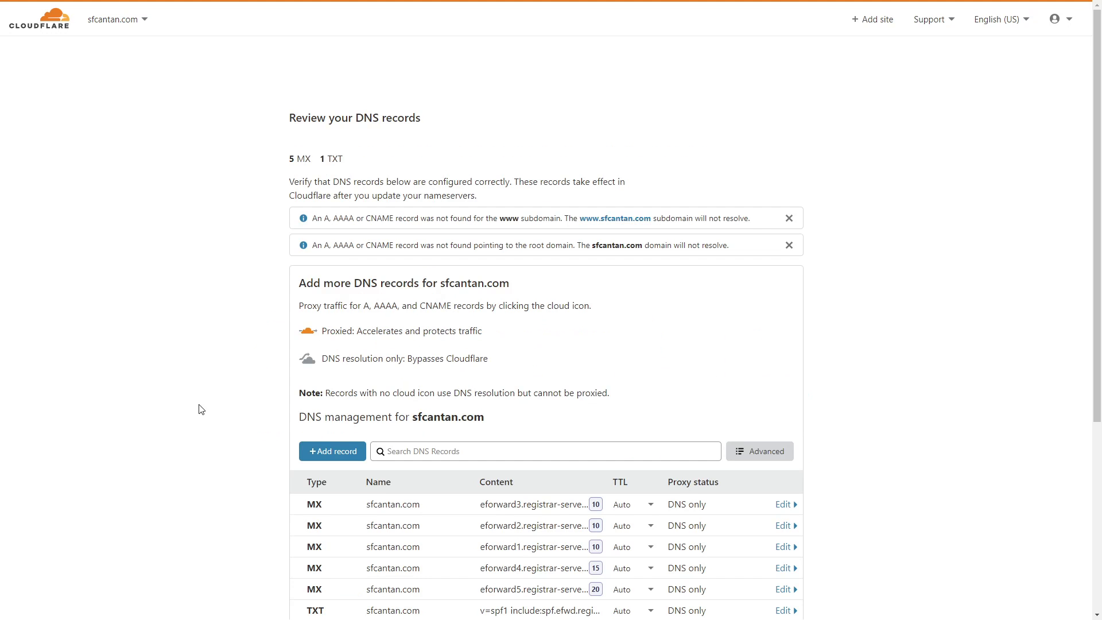
# Delete the three MX records with priority 10 (eforward3, eforward2 and eforward1) from the sfcantan.com DNS records.
pyautogui.scroll(-2, 201, 409)
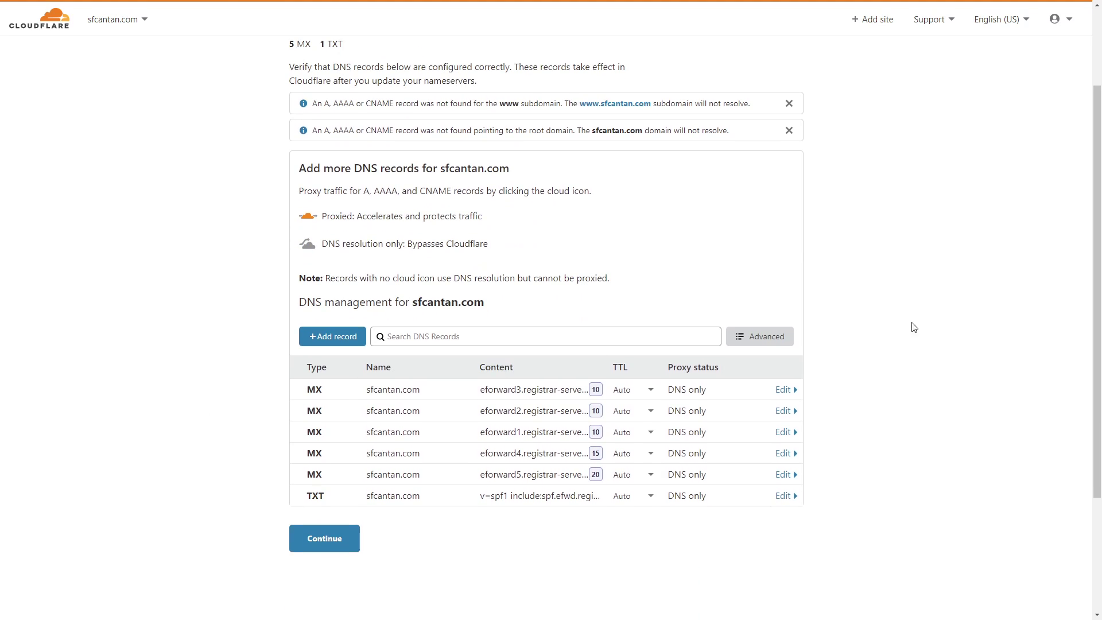
pyautogui.click(783, 390)
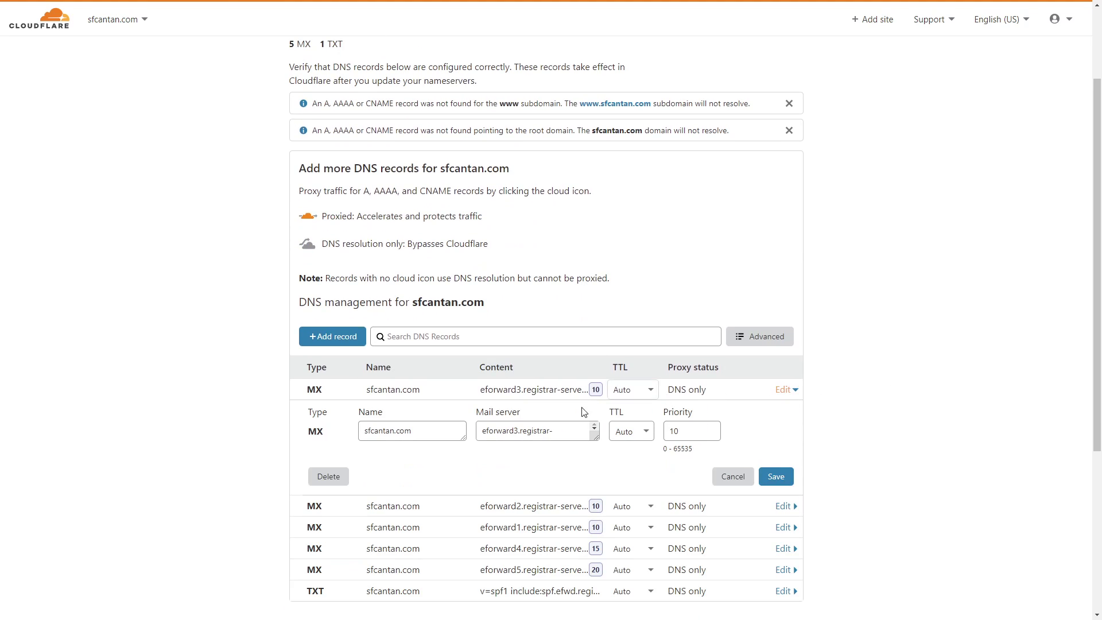
pyautogui.click(332, 477)
pyautogui.click(757, 370)
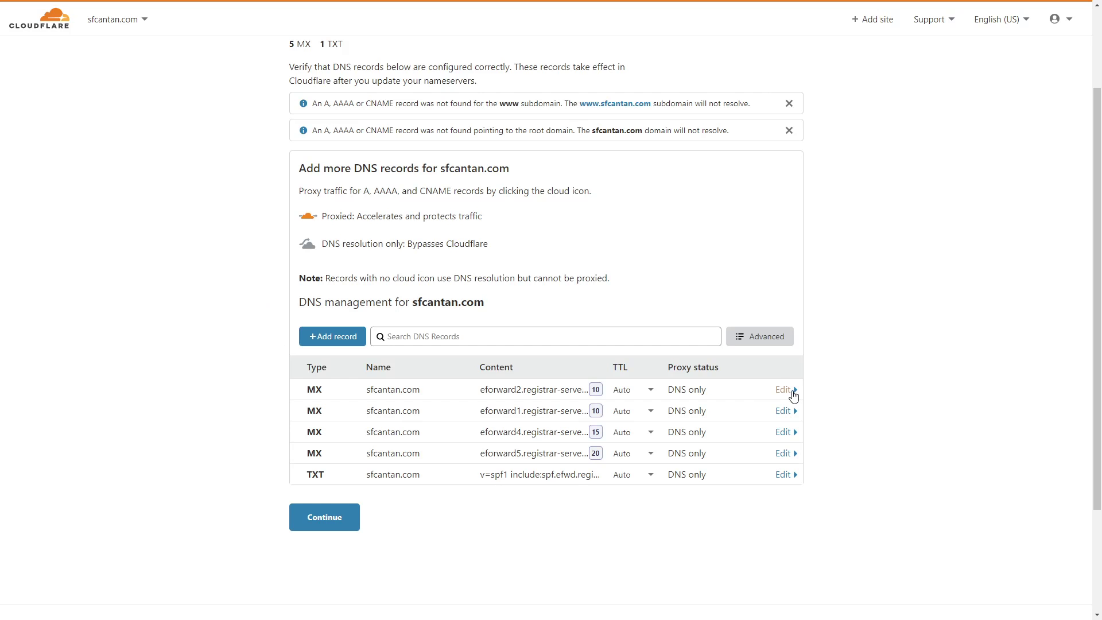
pyautogui.click(784, 390)
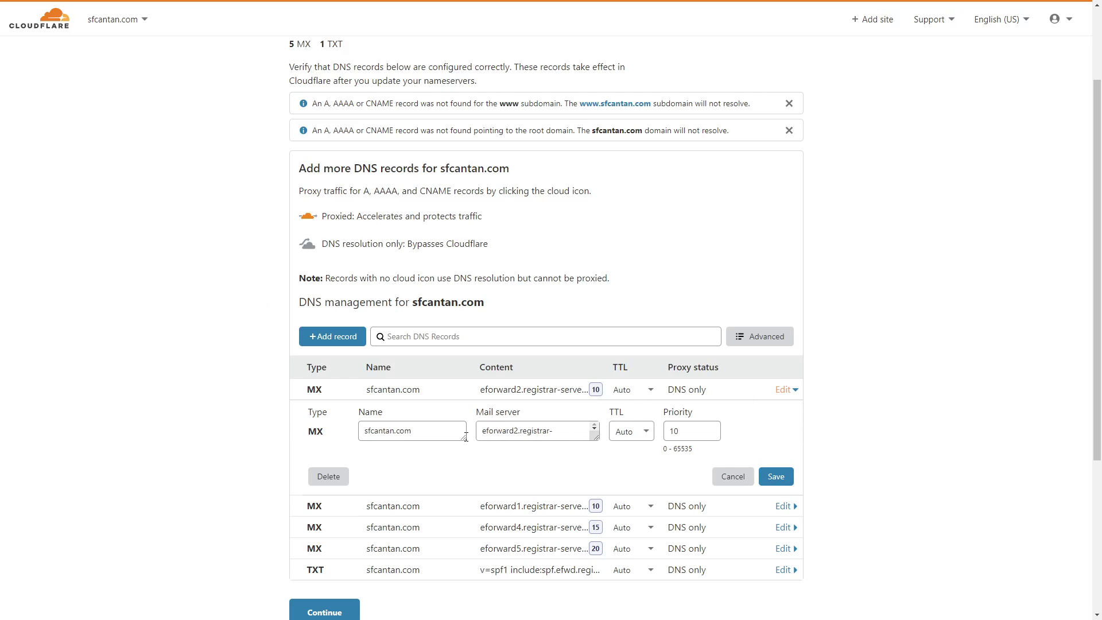
pyautogui.click(317, 478)
pyautogui.click(744, 375)
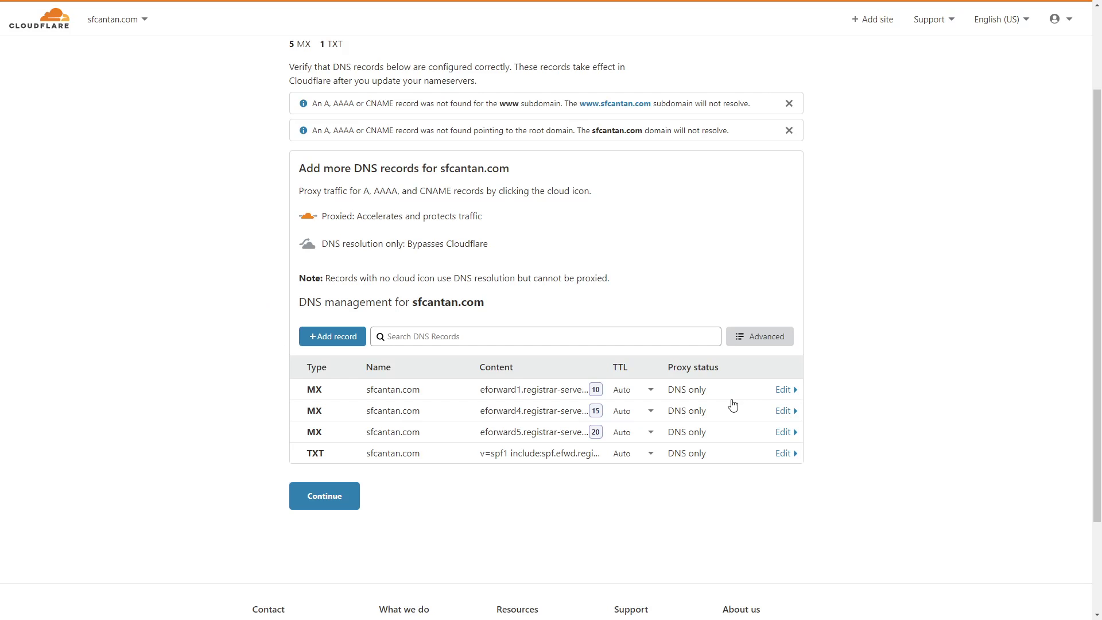
pyautogui.click(784, 390)
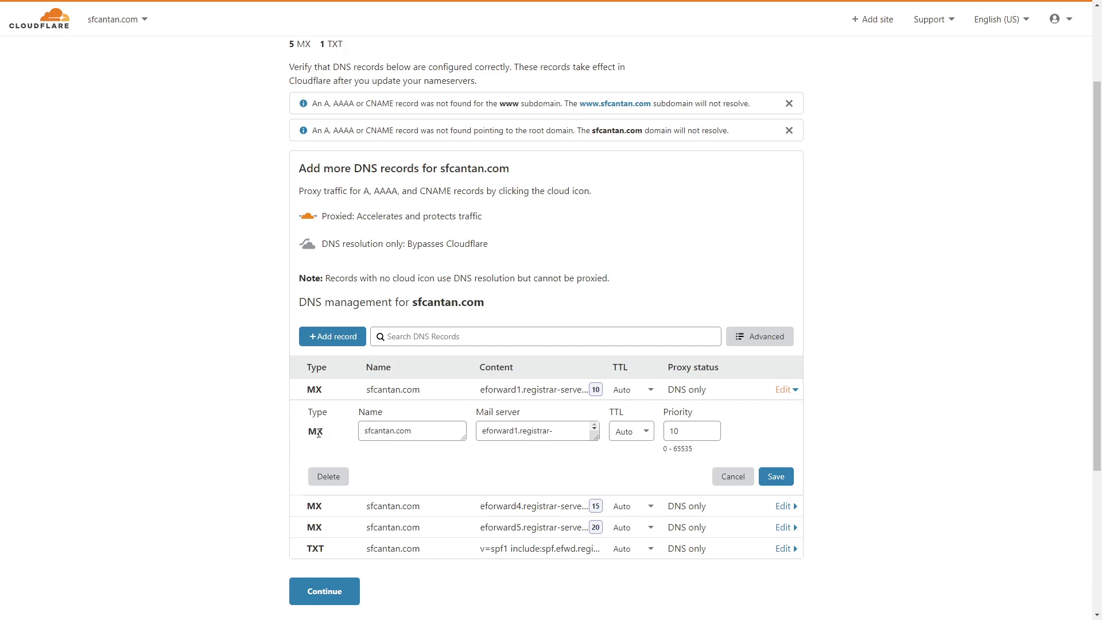
pyautogui.click(329, 476)
pyautogui.click(755, 372)
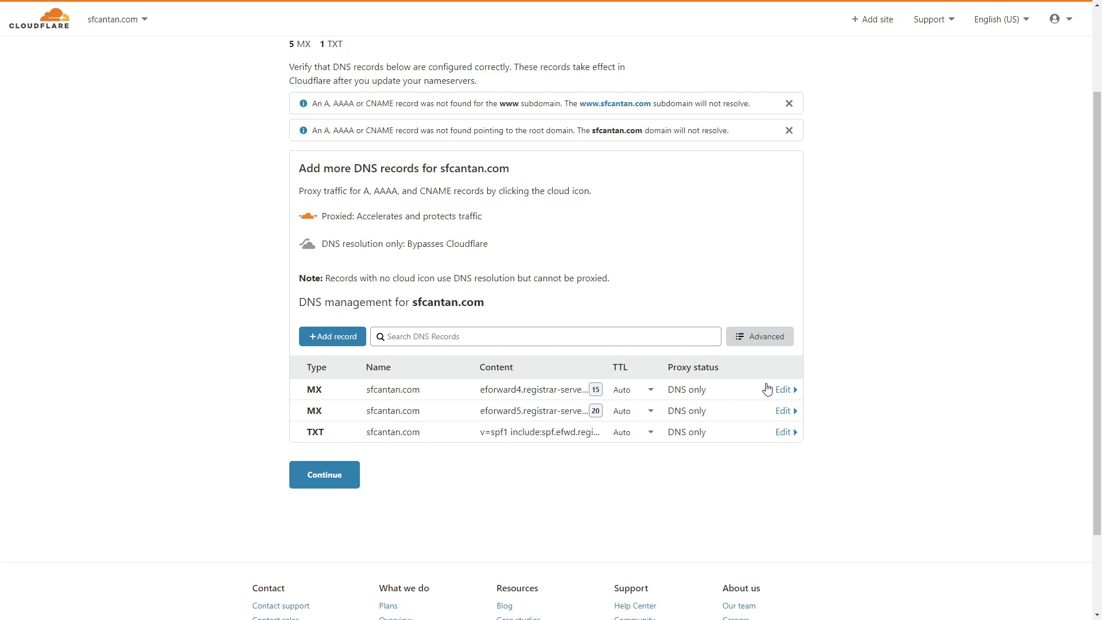
# Delete the eforward4 and eforward5 MX records, with priorities 15 and 20, from sfcantan.com.
pyautogui.click(784, 390)
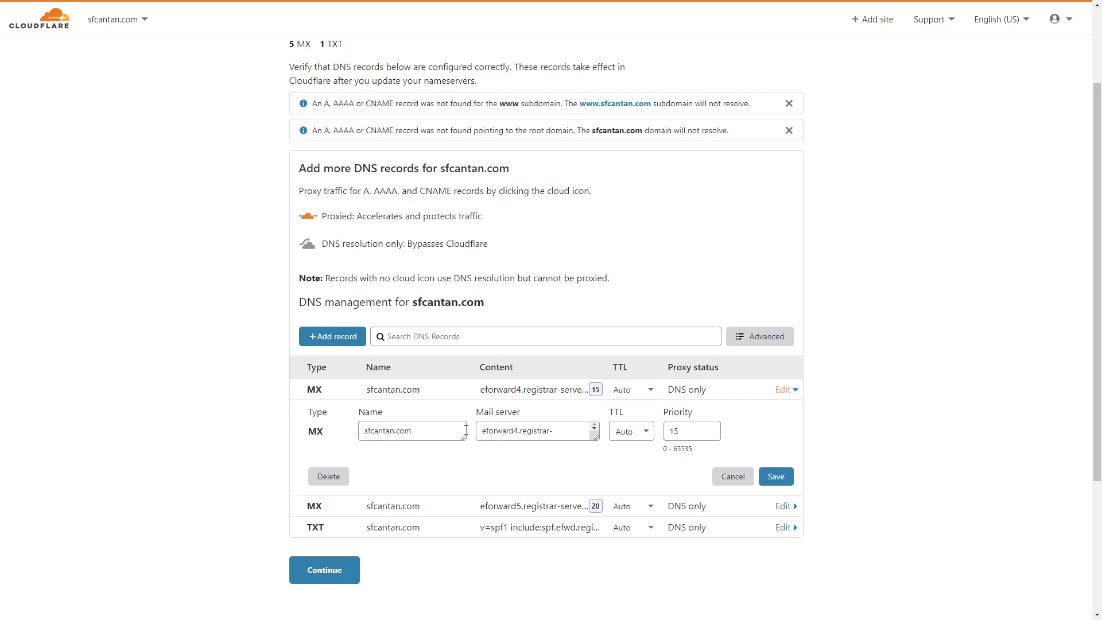
pyautogui.click(326, 482)
pyautogui.click(749, 368)
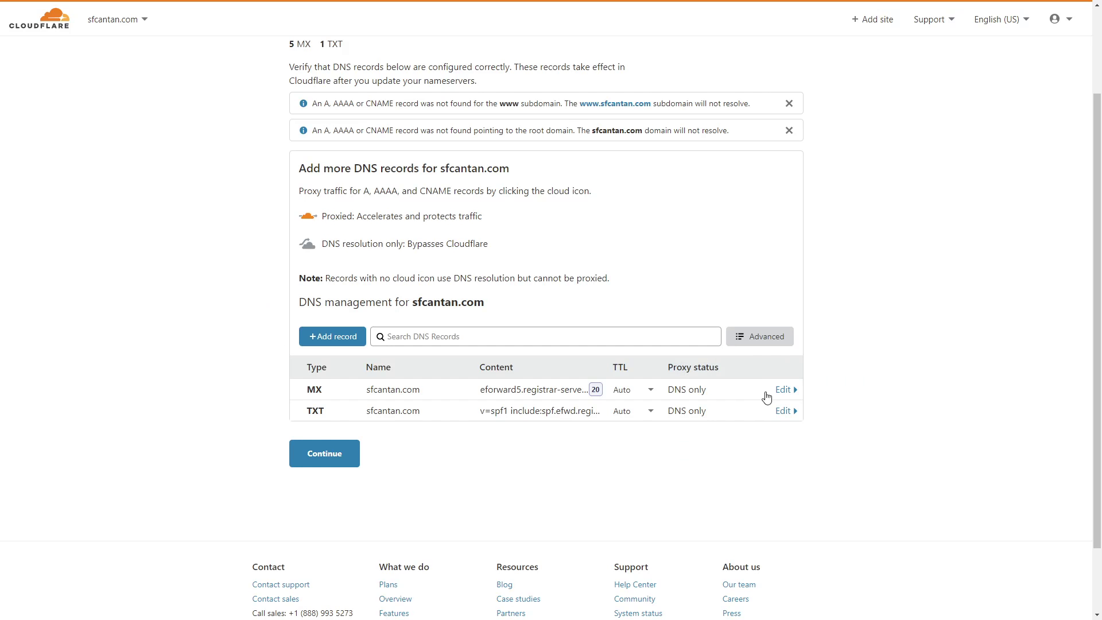
pyautogui.click(784, 389)
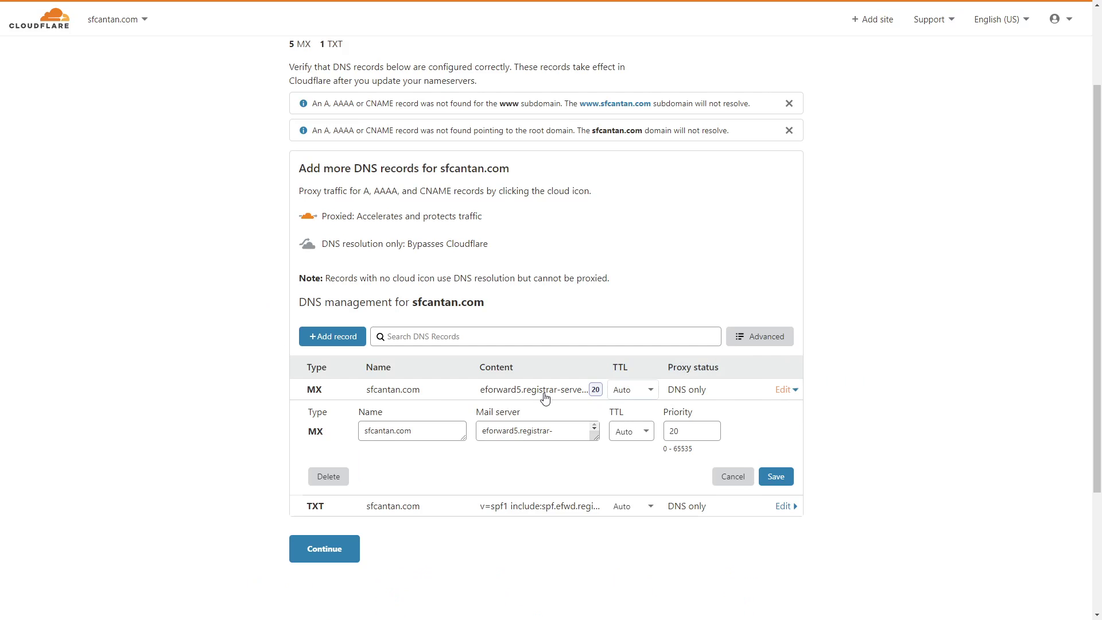
pyautogui.click(328, 476)
pyautogui.click(750, 367)
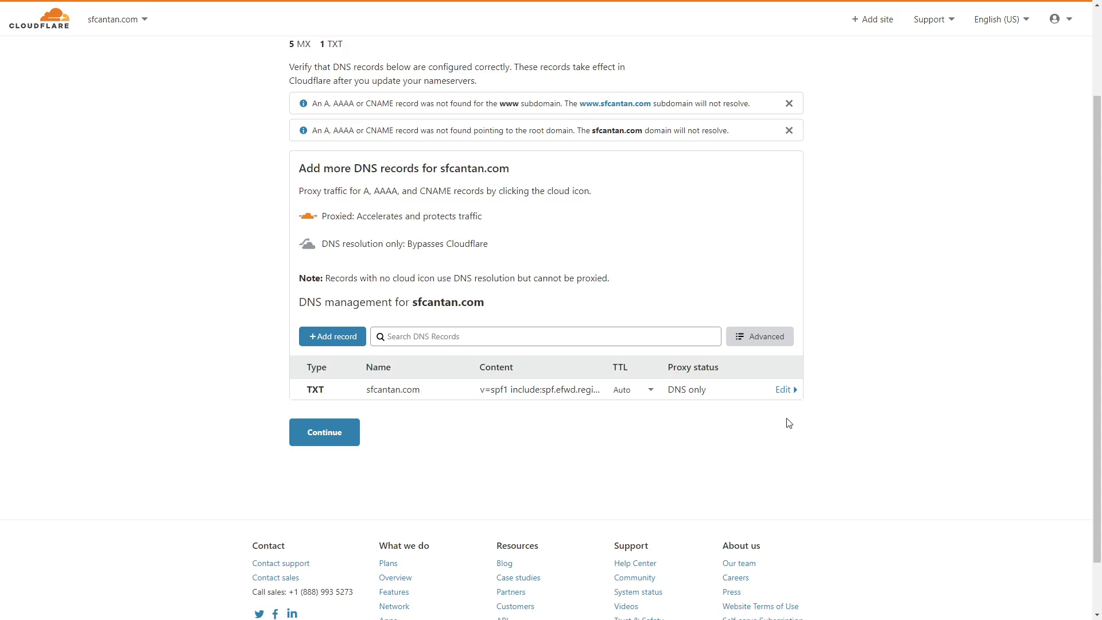
# Delete the SPF TXT record of sfcantan.com.
pyautogui.click(784, 390)
pyautogui.click(329, 542)
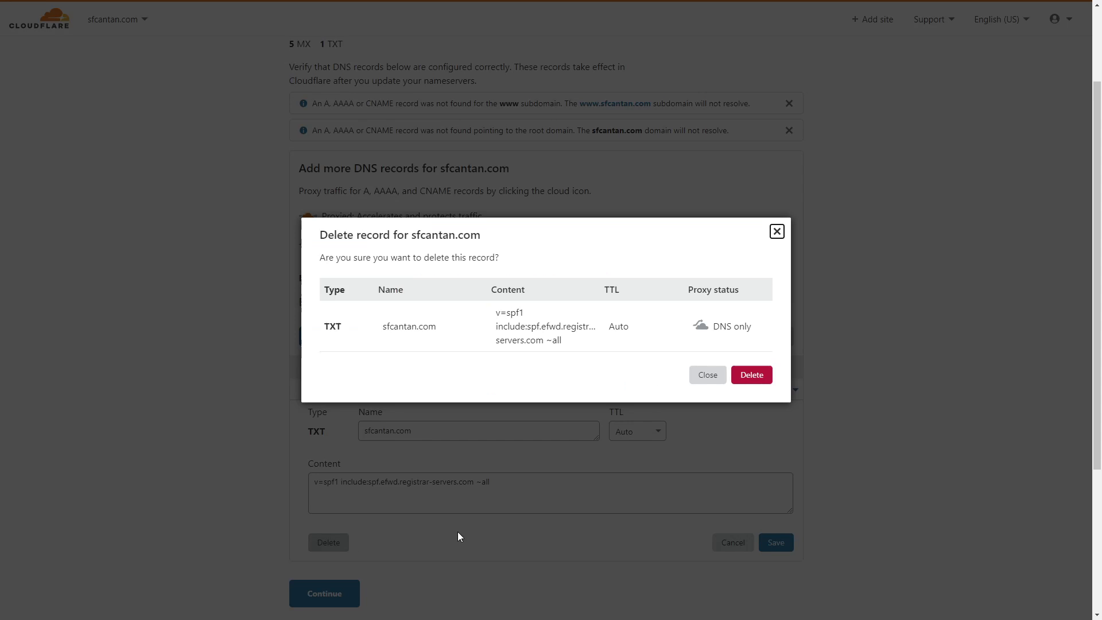
pyautogui.click(750, 378)
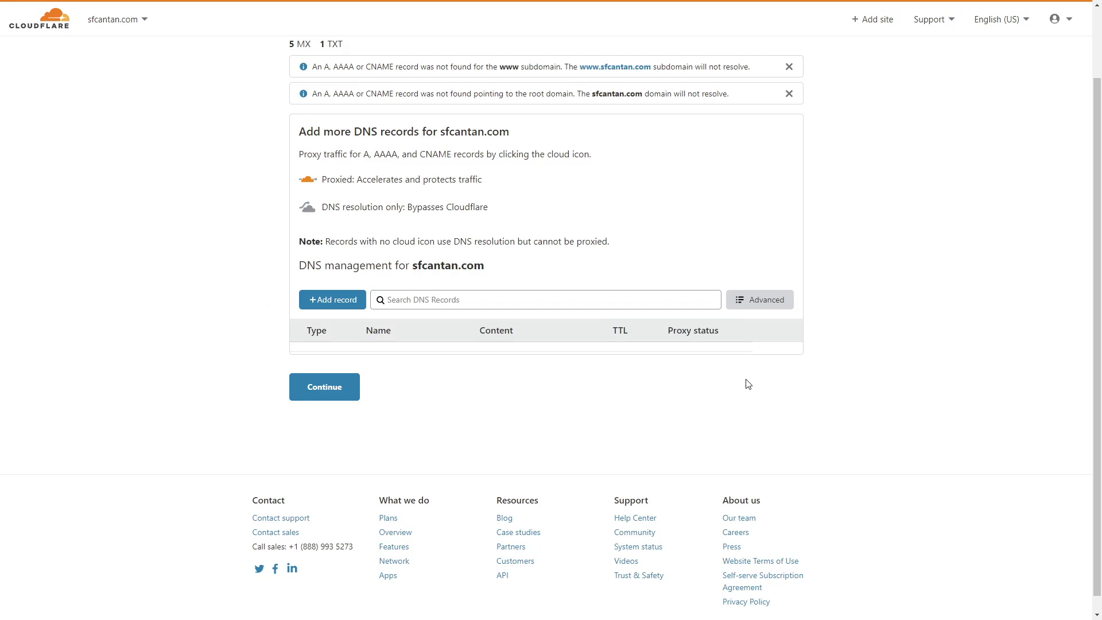
# Add and save a proxied CNAME record named sfcantan.com with the target authorlandmark.com.
pyautogui.click(357, 298)
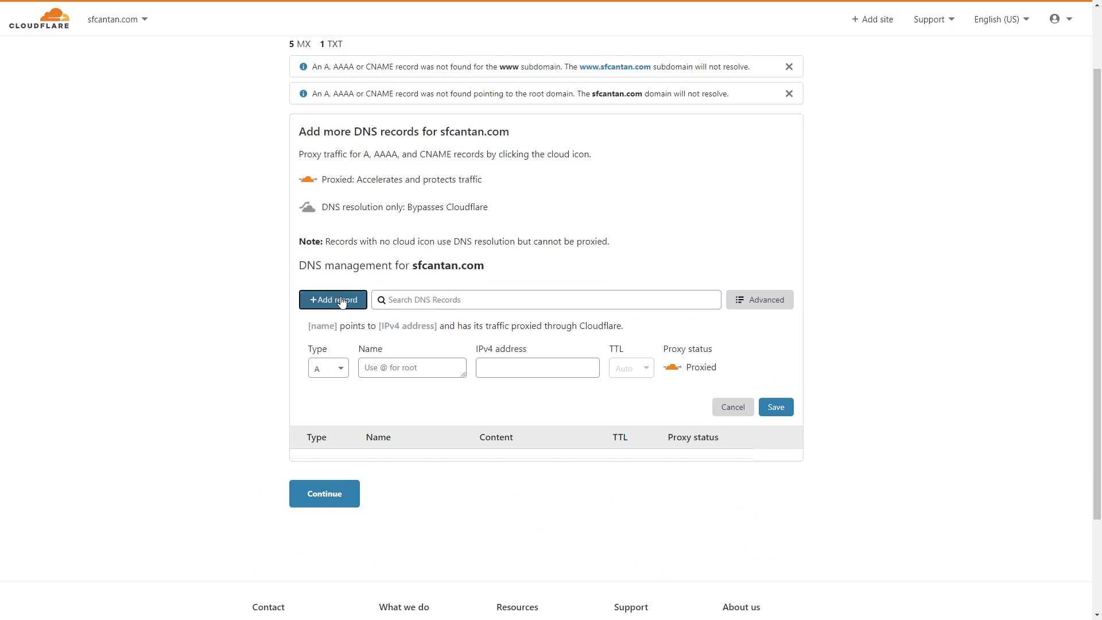
pyautogui.click(336, 374)
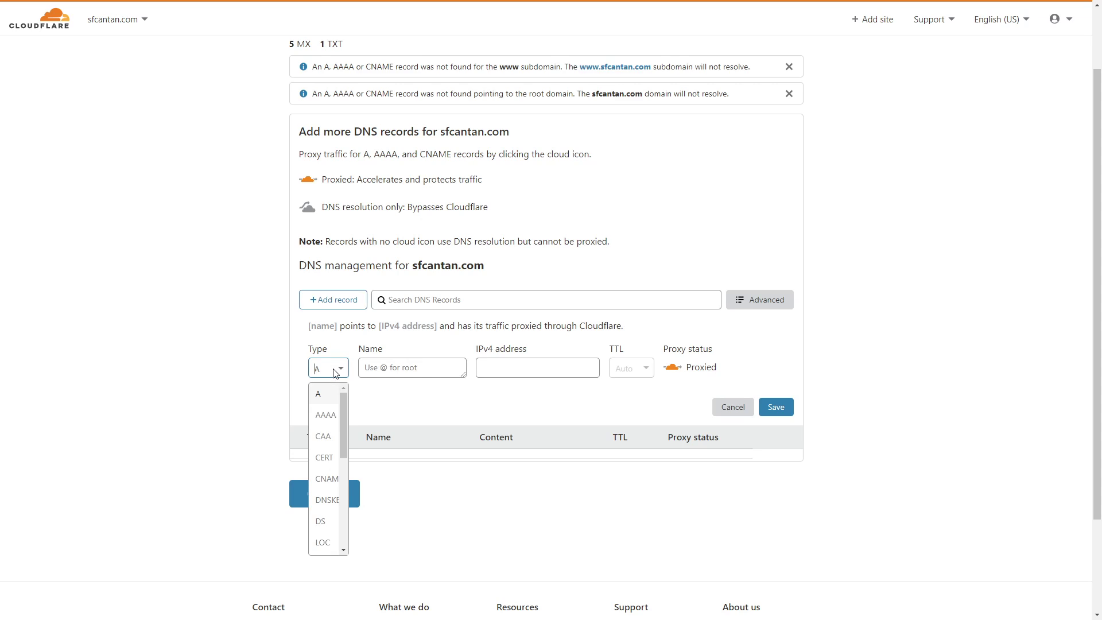
pyautogui.click(329, 478)
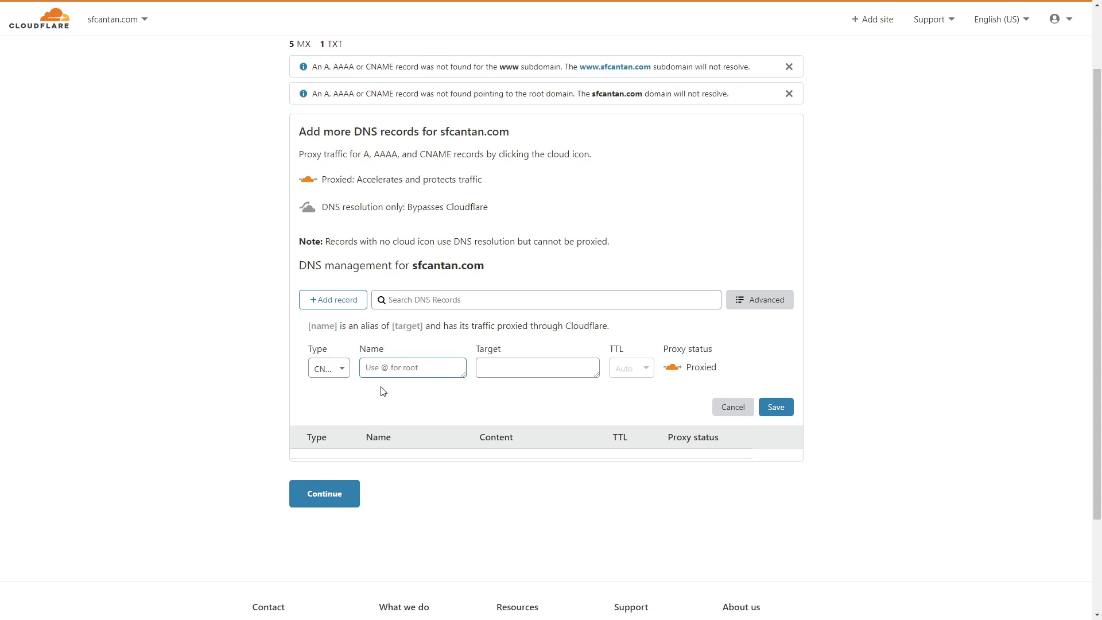
pyautogui.write('sfcantan.com')
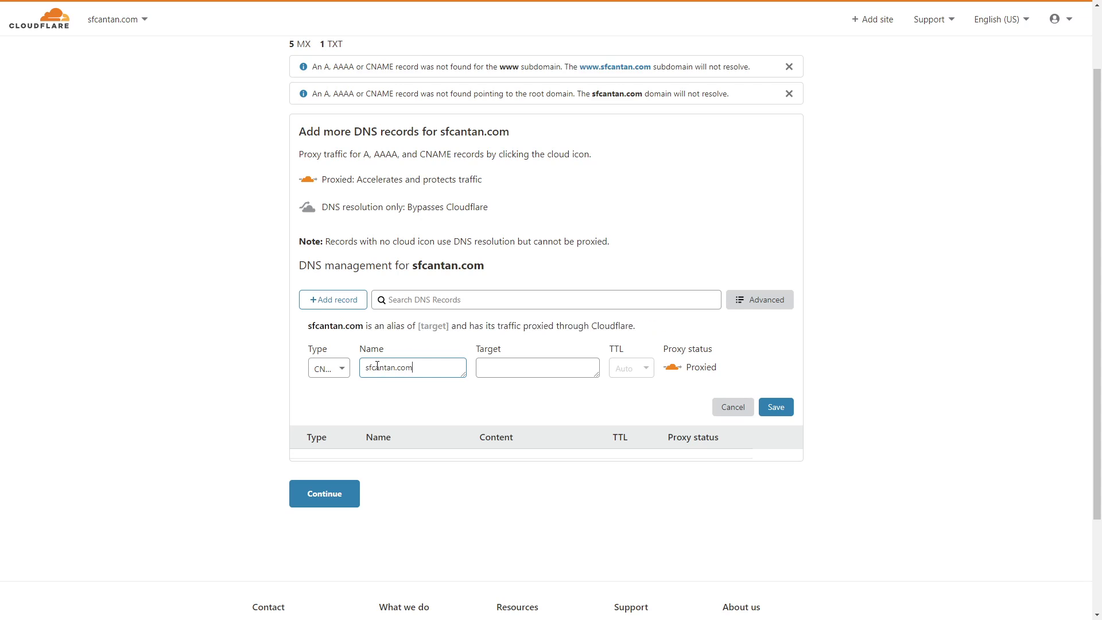
pyautogui.press('Tab')
pyautogui.write('authorland')
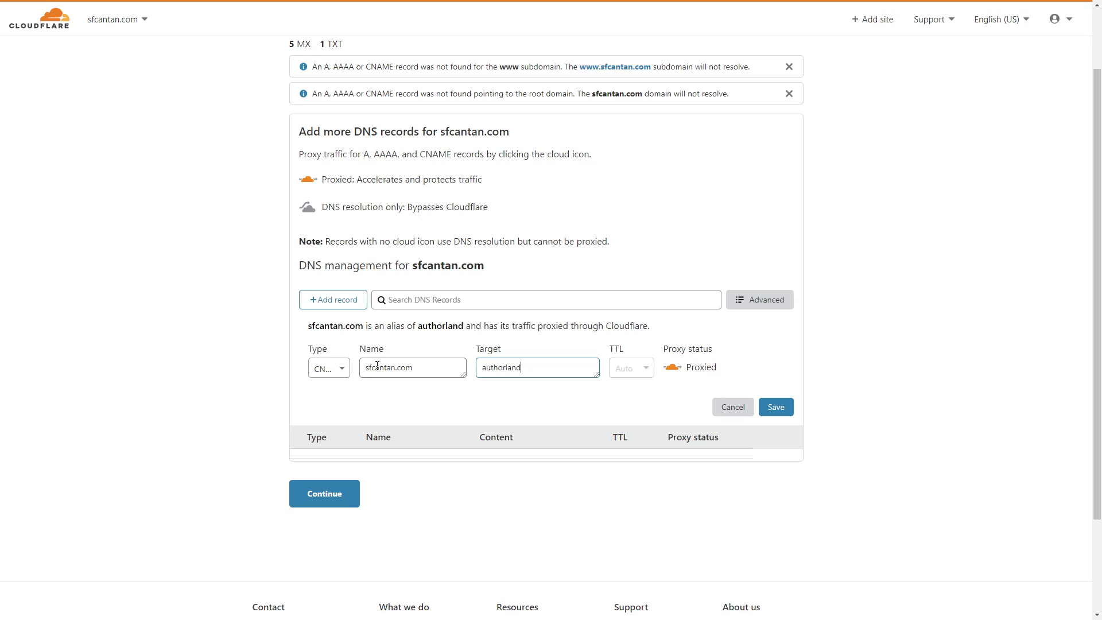
pyautogui.write('mark.com')
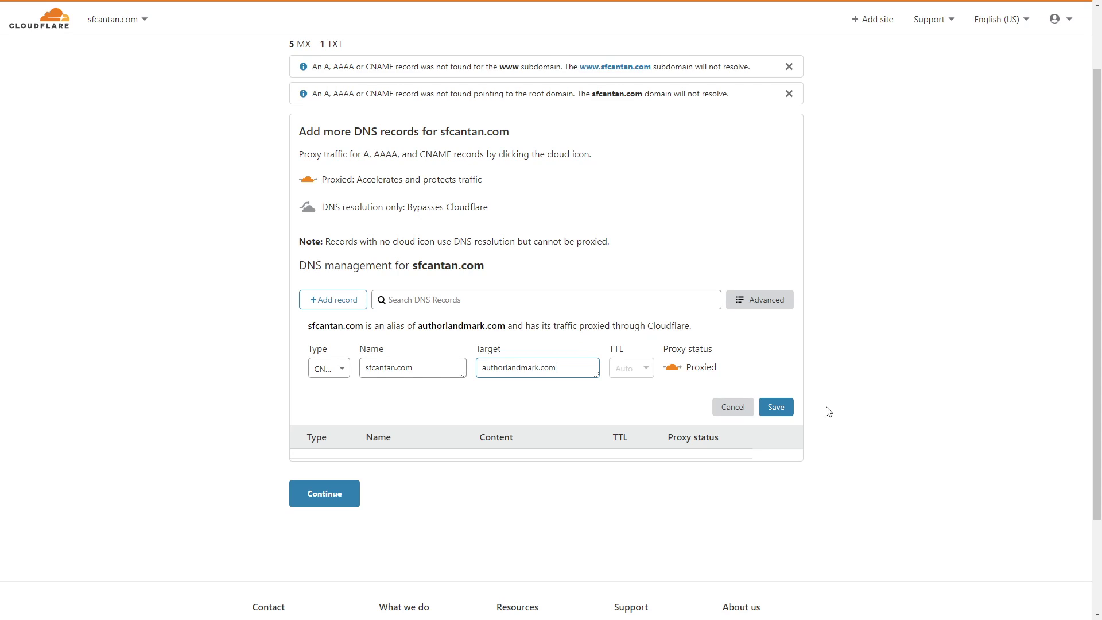
pyautogui.click(775, 408)
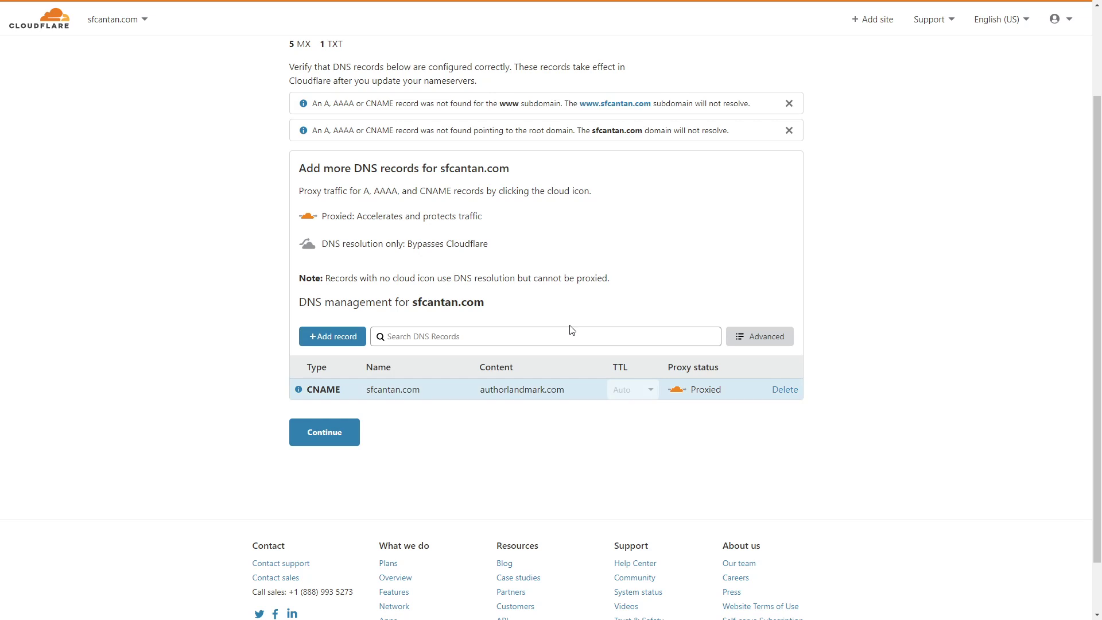
# Add and save a proxied CNAME record named www with the target authorlandmark.com.
pyautogui.click(334, 338)
pyautogui.click(405, 403)
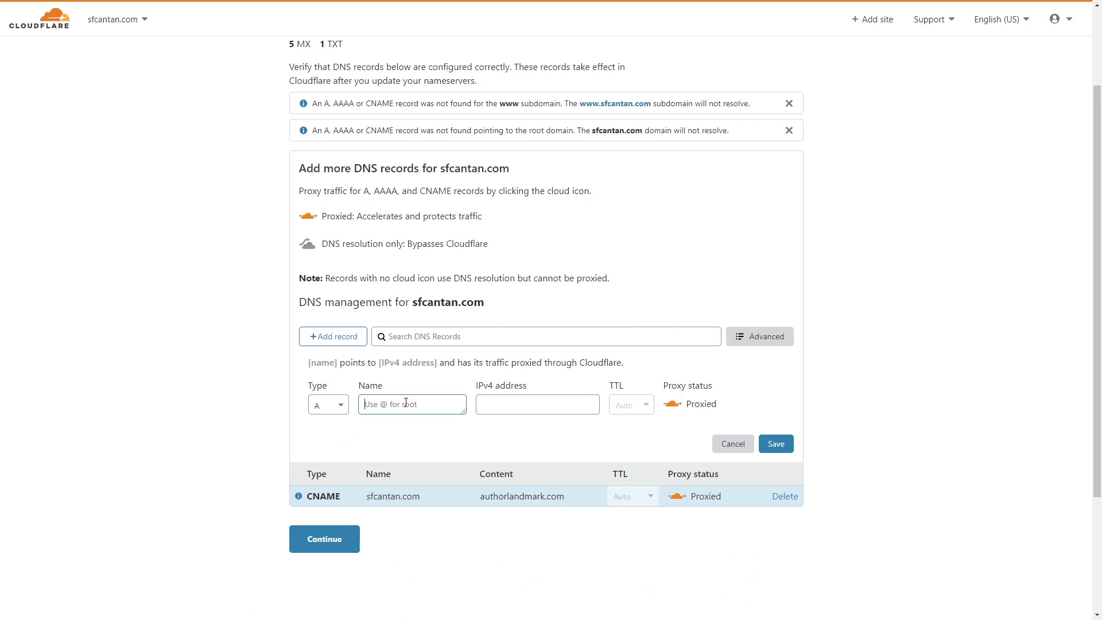
pyautogui.write('www')
pyautogui.click(329, 408)
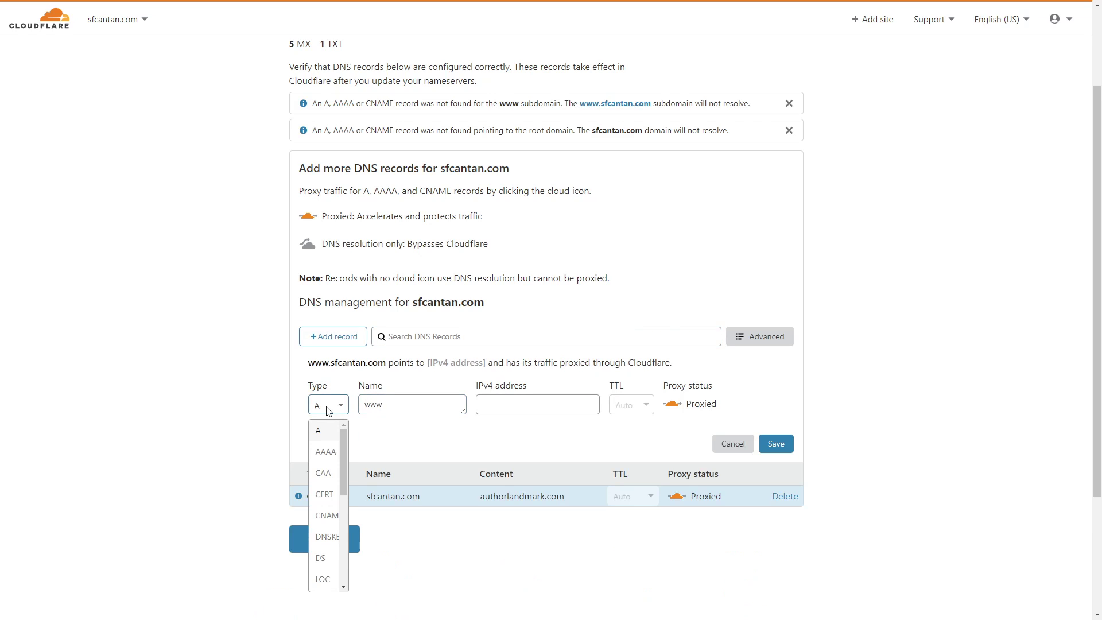
pyautogui.click(329, 515)
pyautogui.click(501, 400)
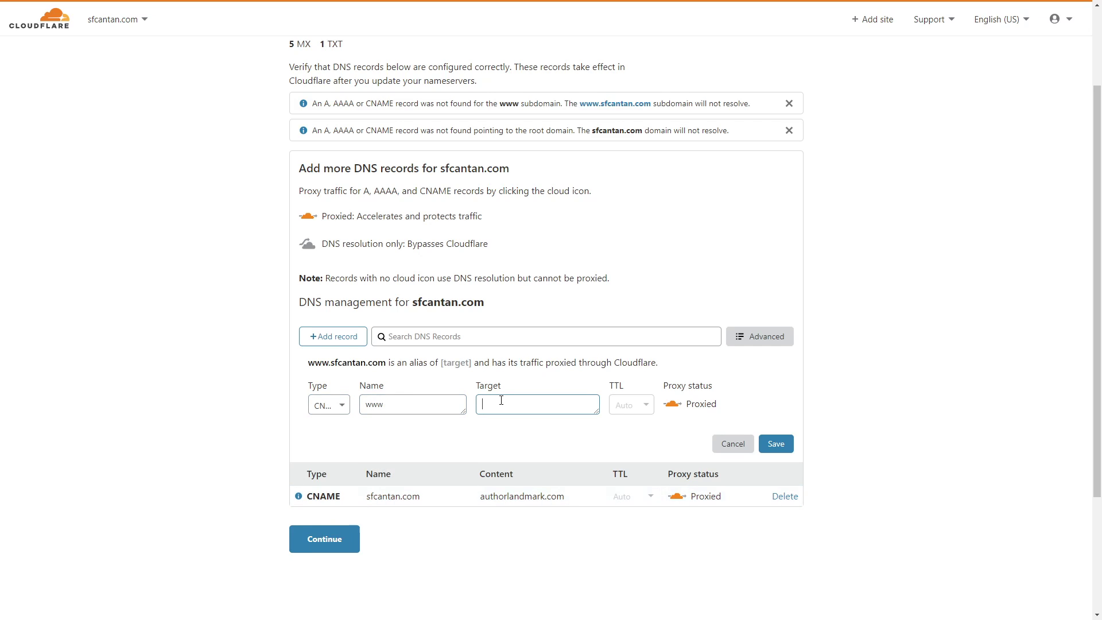
pyautogui.write('author')
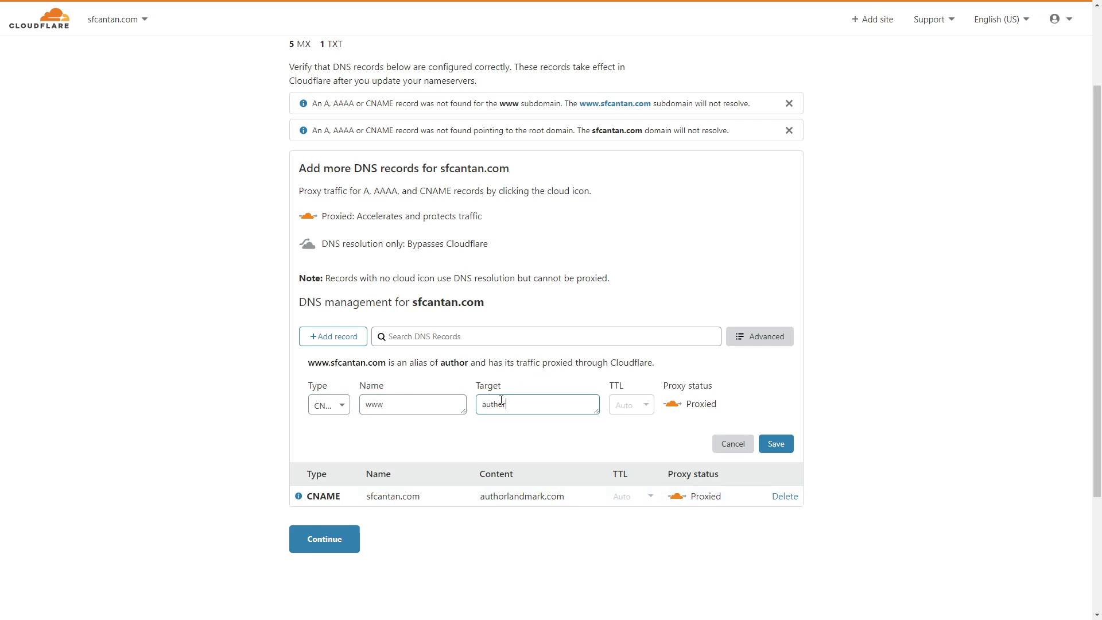
pyautogui.write('landmark.com')
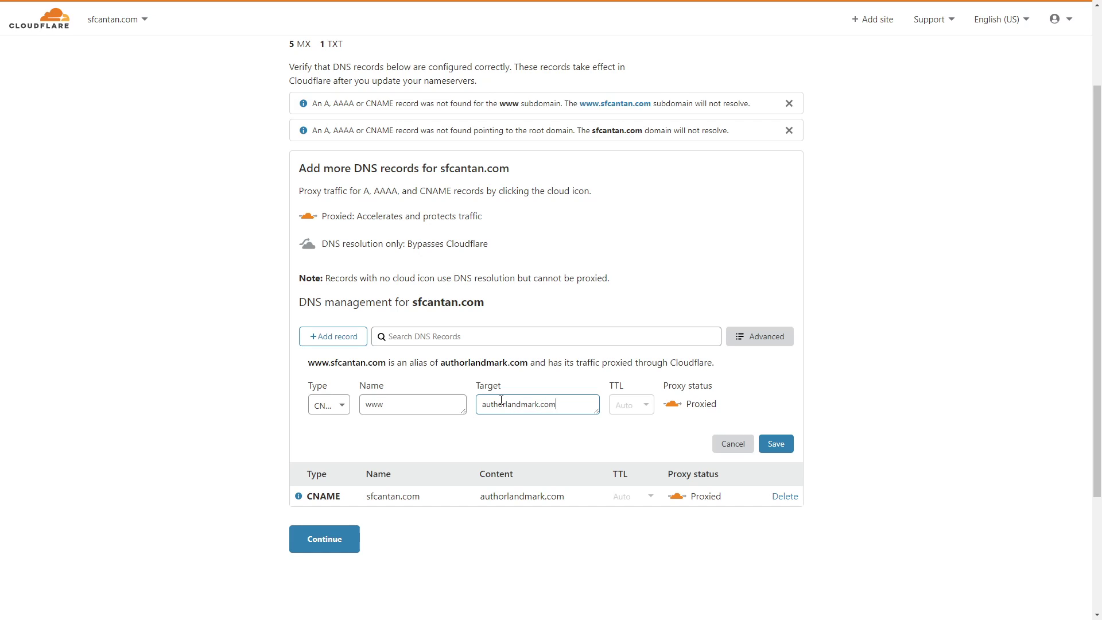
pyautogui.click(766, 447)
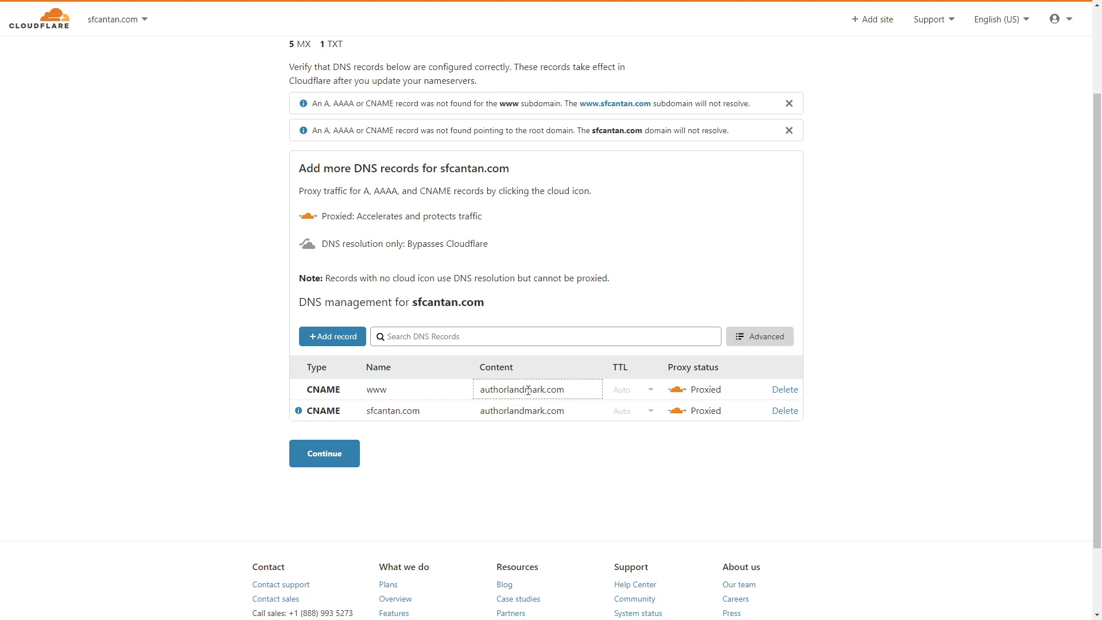
# Continue to the nameserver instructions and copy grace.ns.cloudflare.com into Nameserver 1 of the domain's custom DNS in Namecheap.
pyautogui.click(321, 461)
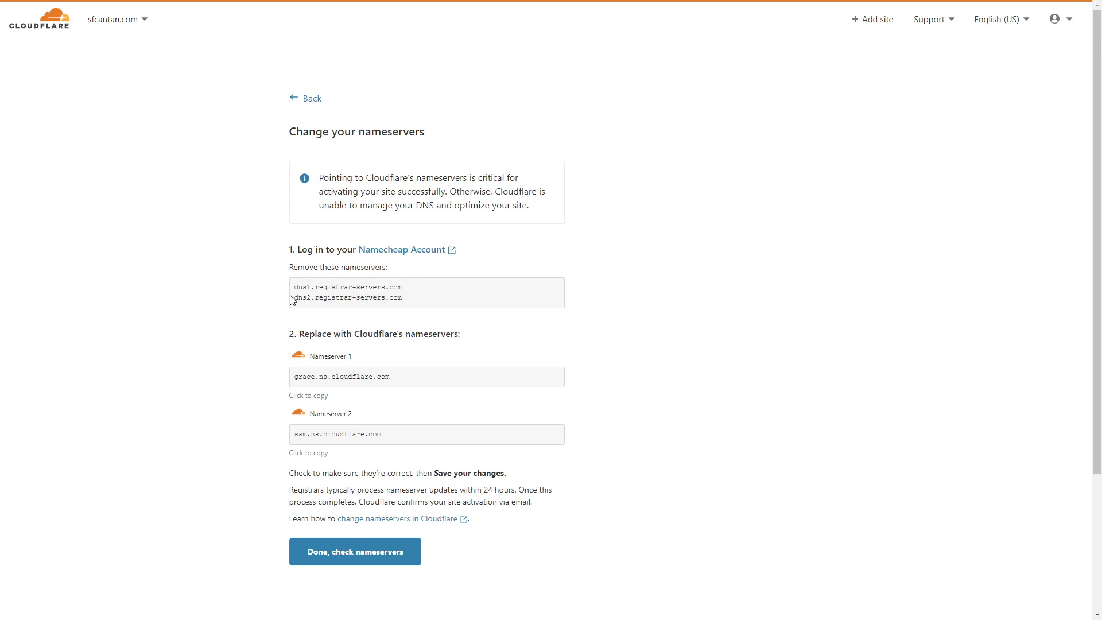
pyautogui.click(307, 396)
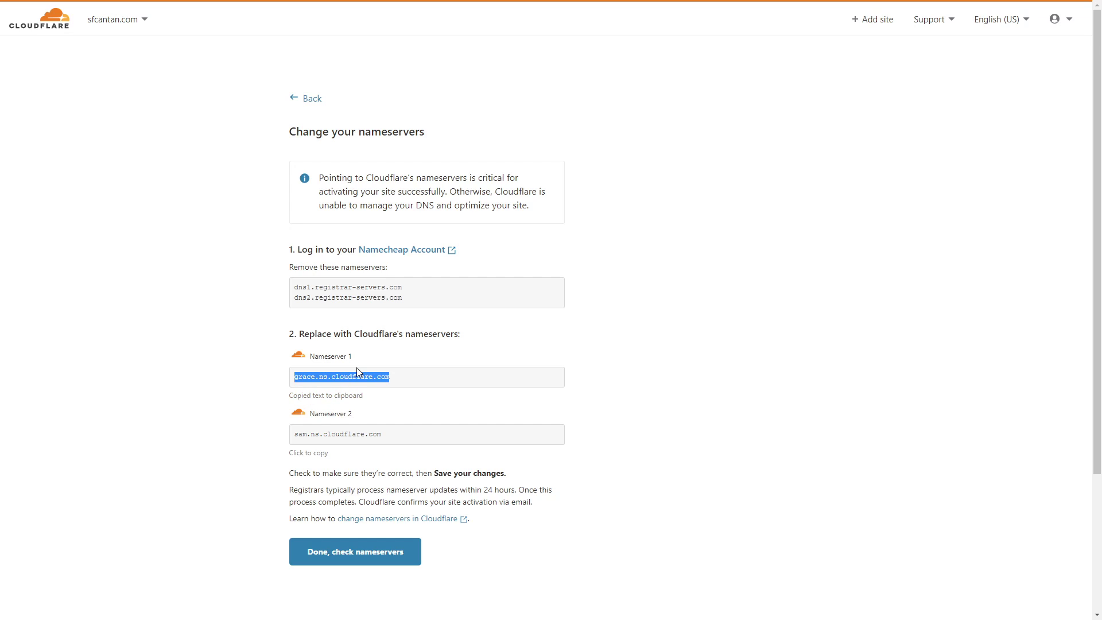
pyautogui.hotkey('ctrl', 'Tab')
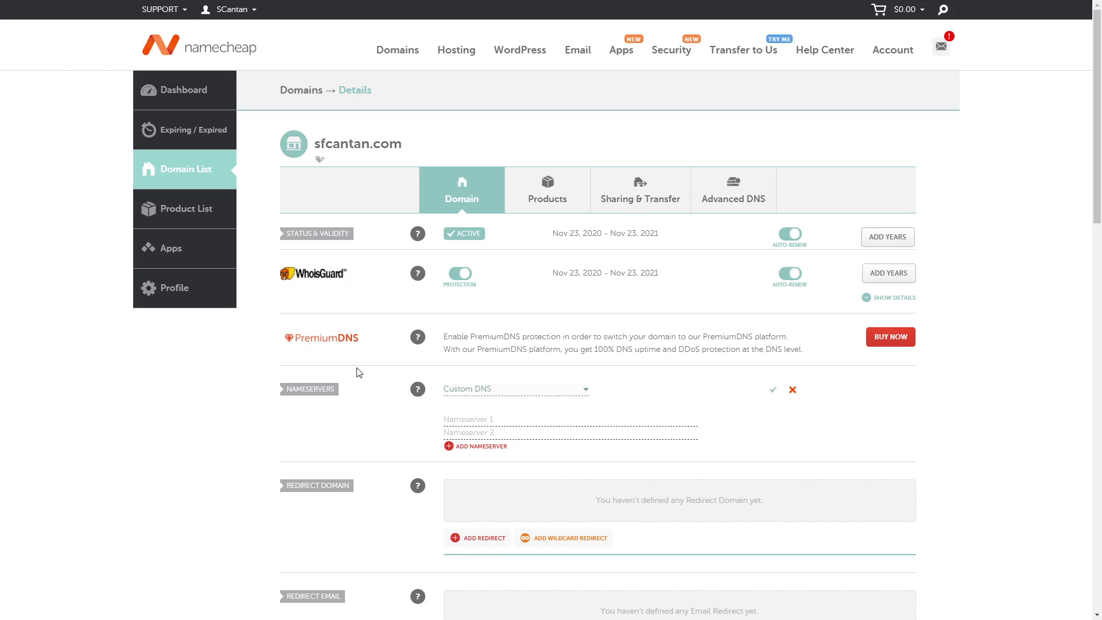
pyautogui.hotkey('ctrl', 'v')
# Copy sam.ns.cloudflare.com from Cloudflare into Nameserver 2 in Namecheap and save the custom nameservers.
pyautogui.hotkey('ctrl', 'Tab')
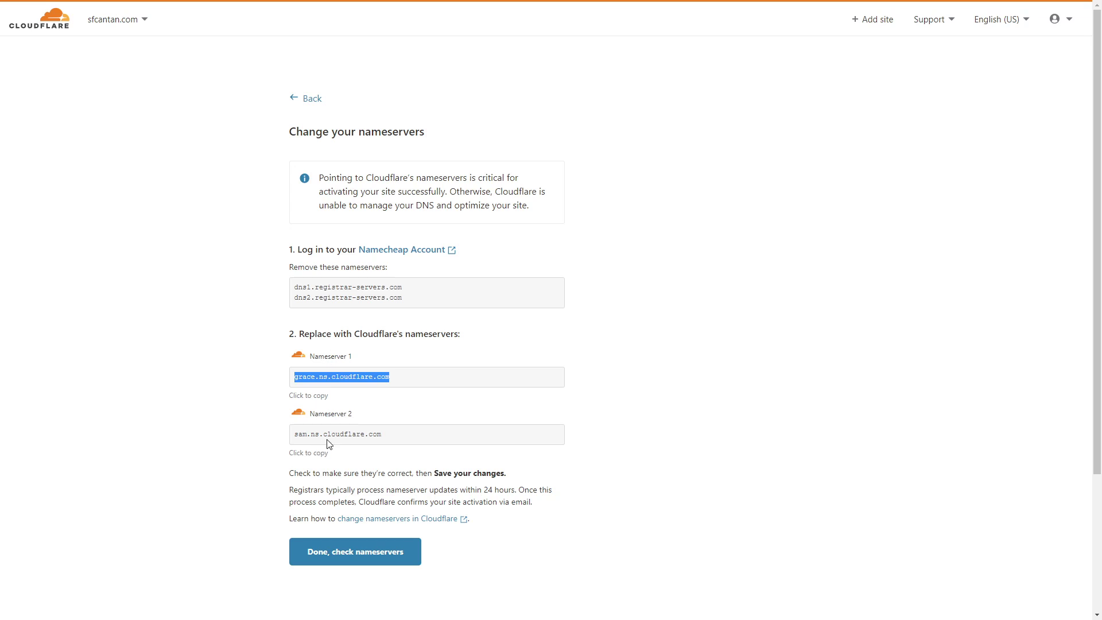
pyautogui.click(299, 456)
pyautogui.hotkey('ctrl', 'Tab')
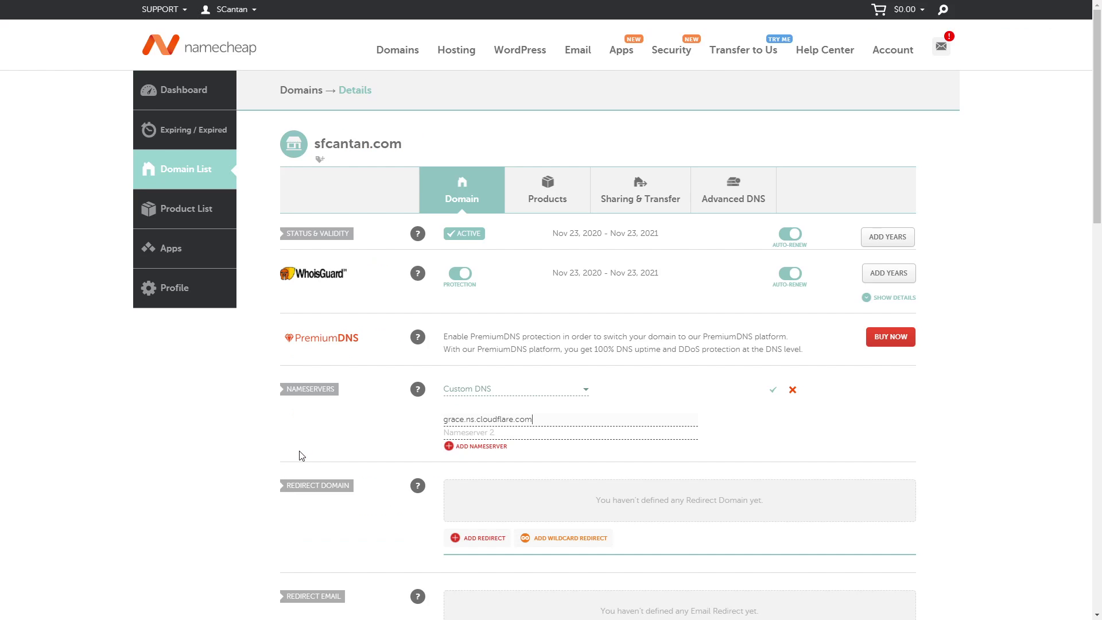
pyautogui.click(498, 434)
pyautogui.hotkey('ctrl', 'v')
pyautogui.click(774, 392)
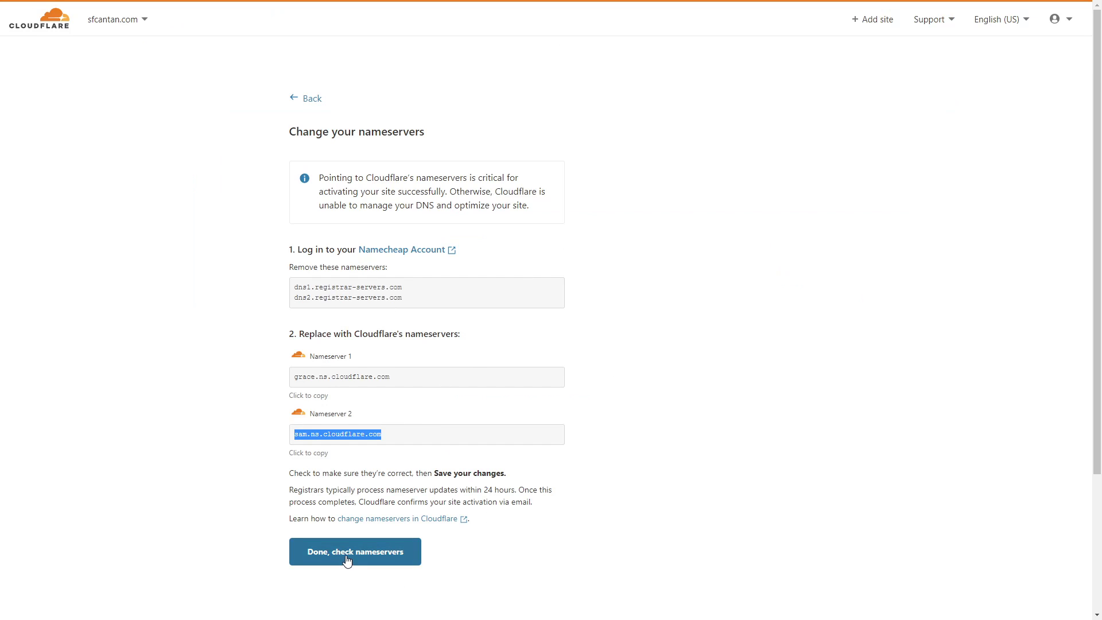
# Confirm the nameserver change in Cloudflare and save the guide's security settings with Automatic HTTPS Rewrites and Always Use HTTPS on.
pyautogui.click(378, 561)
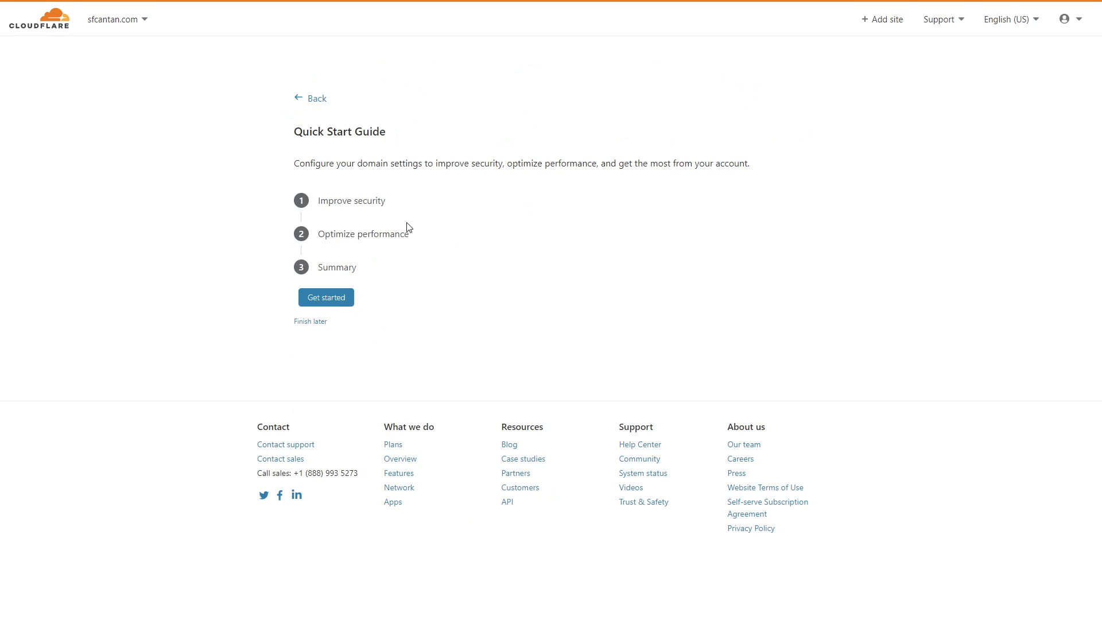
pyautogui.click(335, 300)
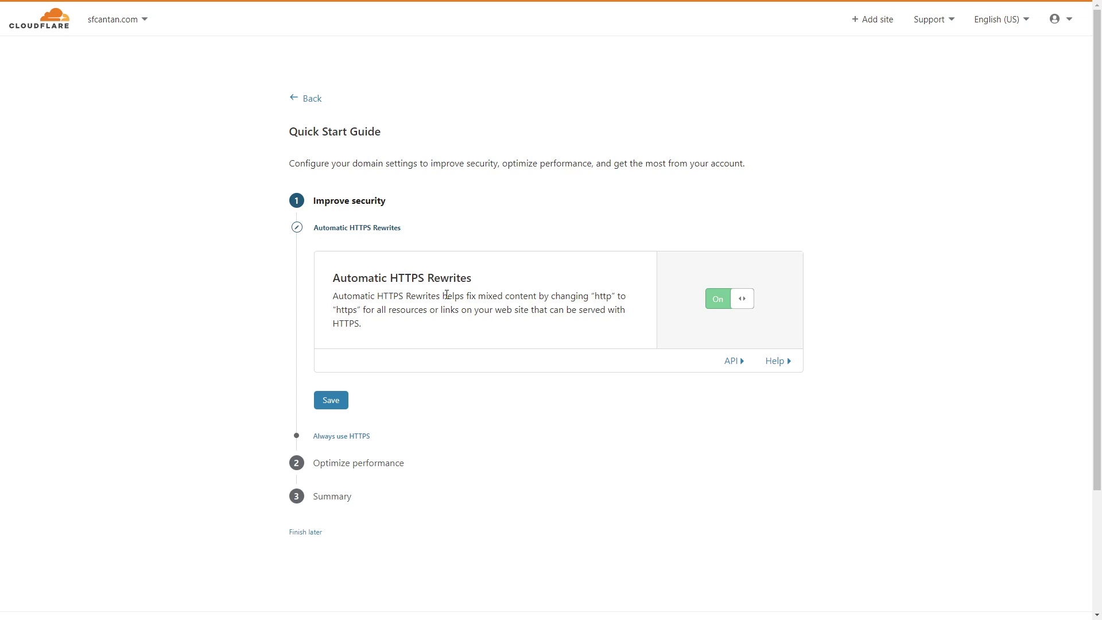
pyautogui.doubleClick(602, 296)
pyautogui.doubleClick(347, 310)
pyautogui.click(342, 400)
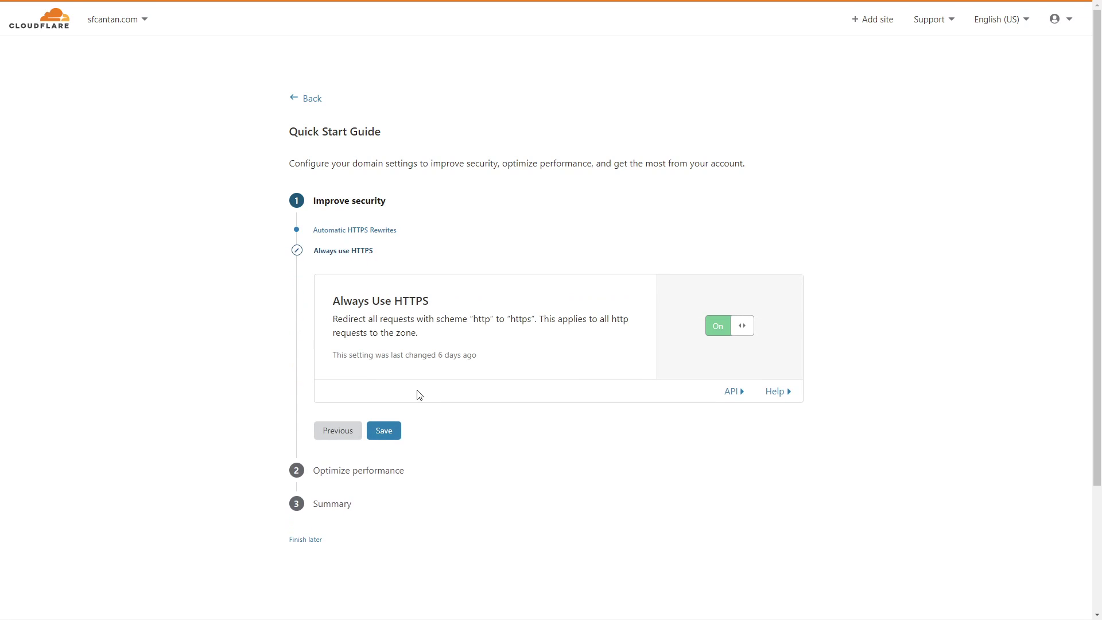
pyautogui.click(390, 434)
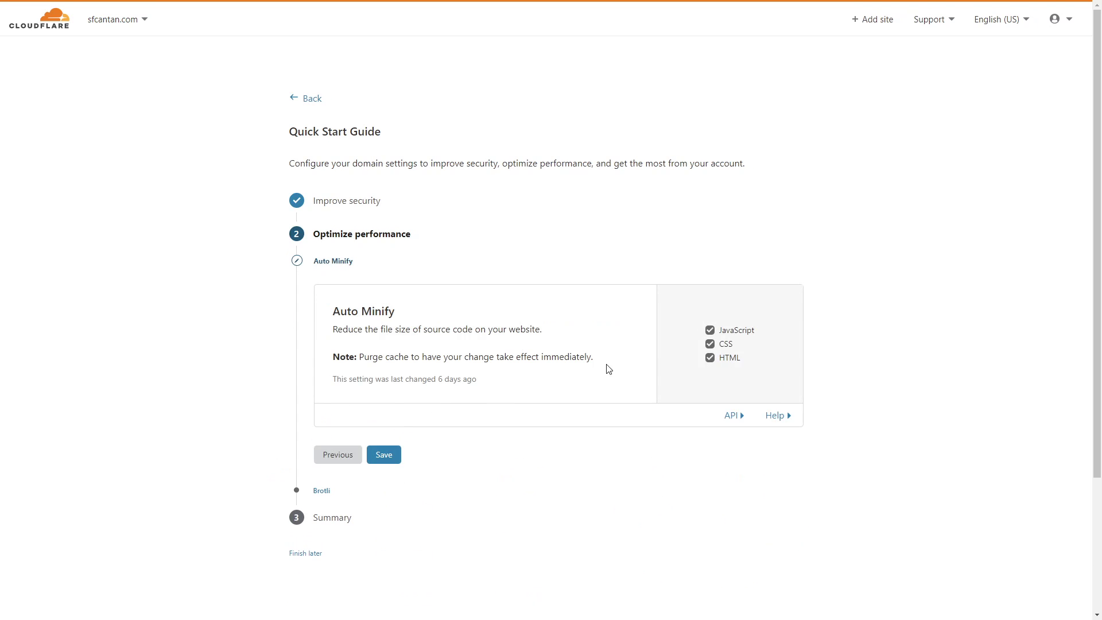
# Save Auto Minify for JavaScript, CSS and HTML and Brotli as on, completing the Quick Start Guide.
pyautogui.click(388, 456)
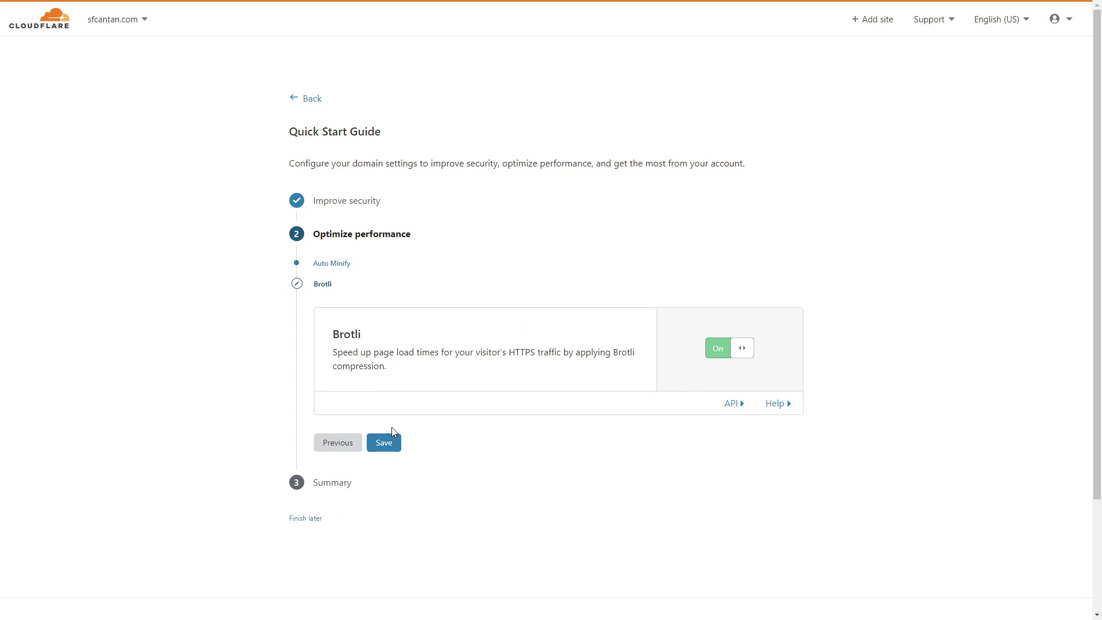
pyautogui.click(392, 446)
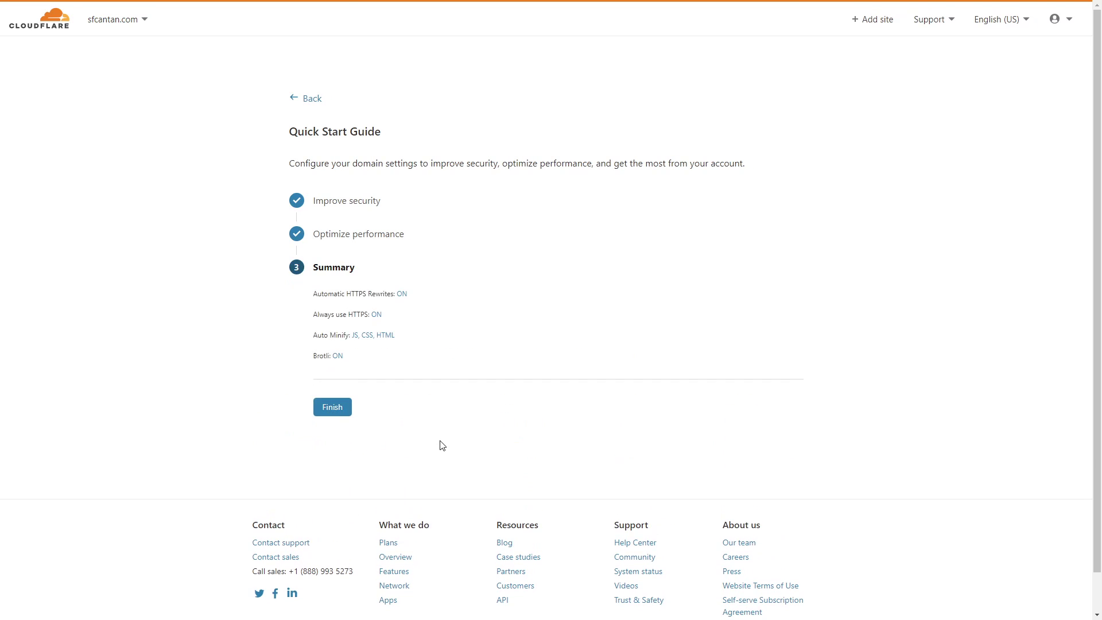
pyautogui.click(335, 409)
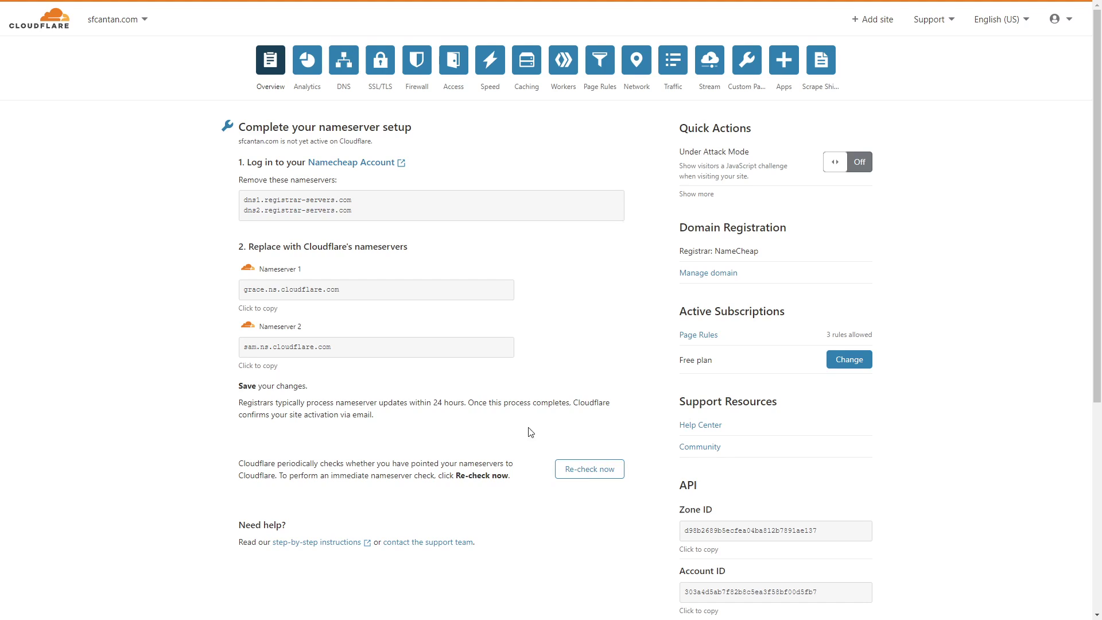
# Request an immediate nameserver re-check for sfcantan.com.
pyautogui.click(575, 472)
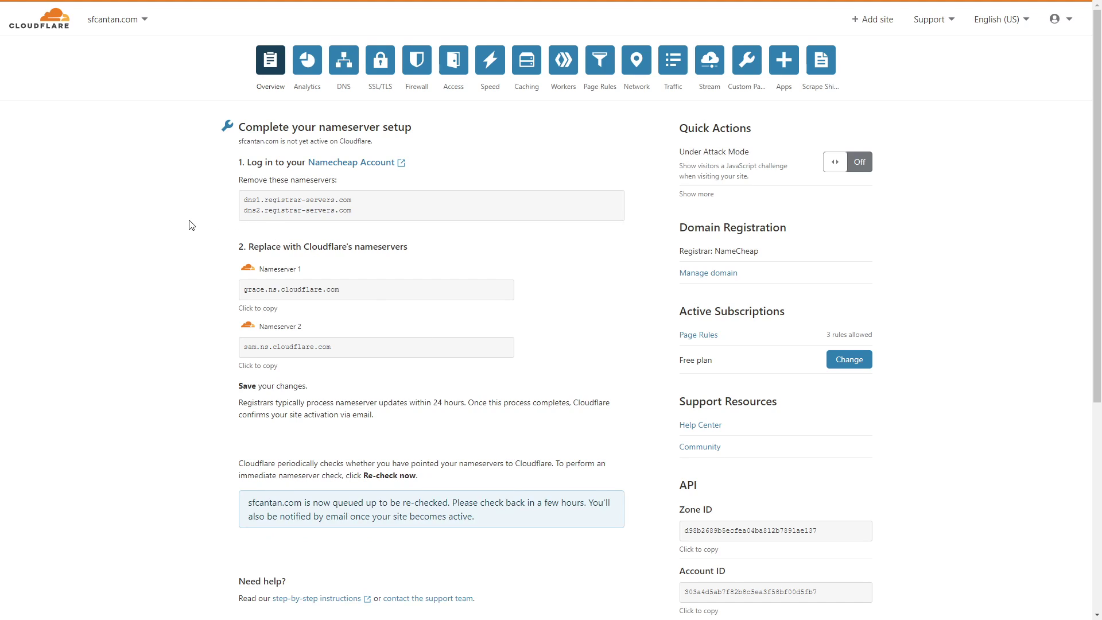
# Switch to Author Landmark, open the author website and examine its current web address in the browser.
pyautogui.hotkey('ctrl', 'Tab')
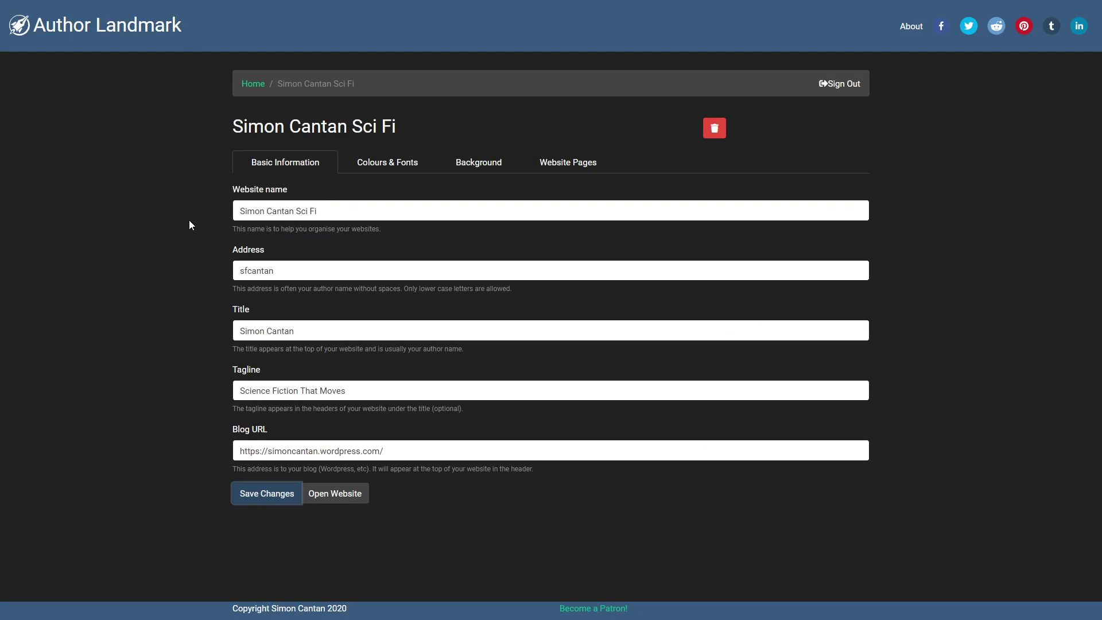
pyautogui.click(295, 271)
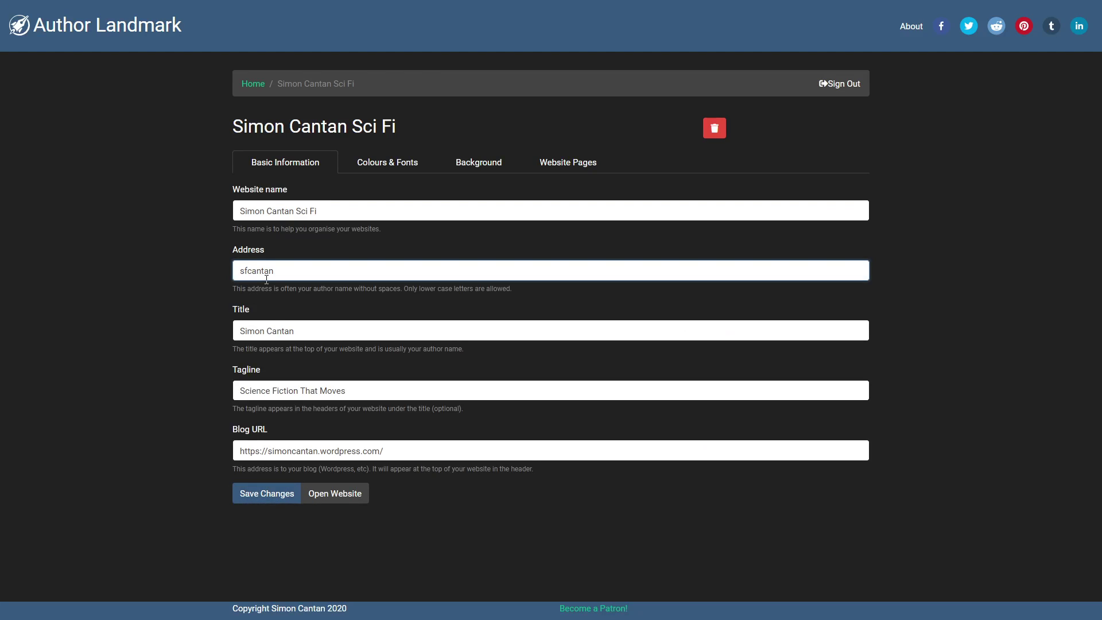
pyautogui.click(331, 495)
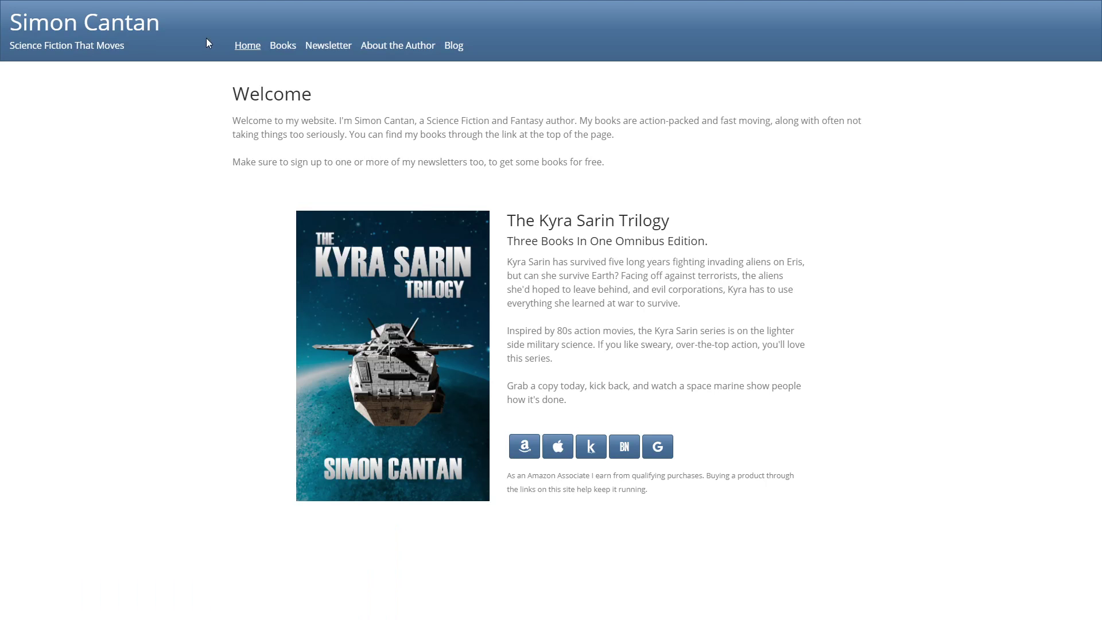
pyautogui.press('F11')
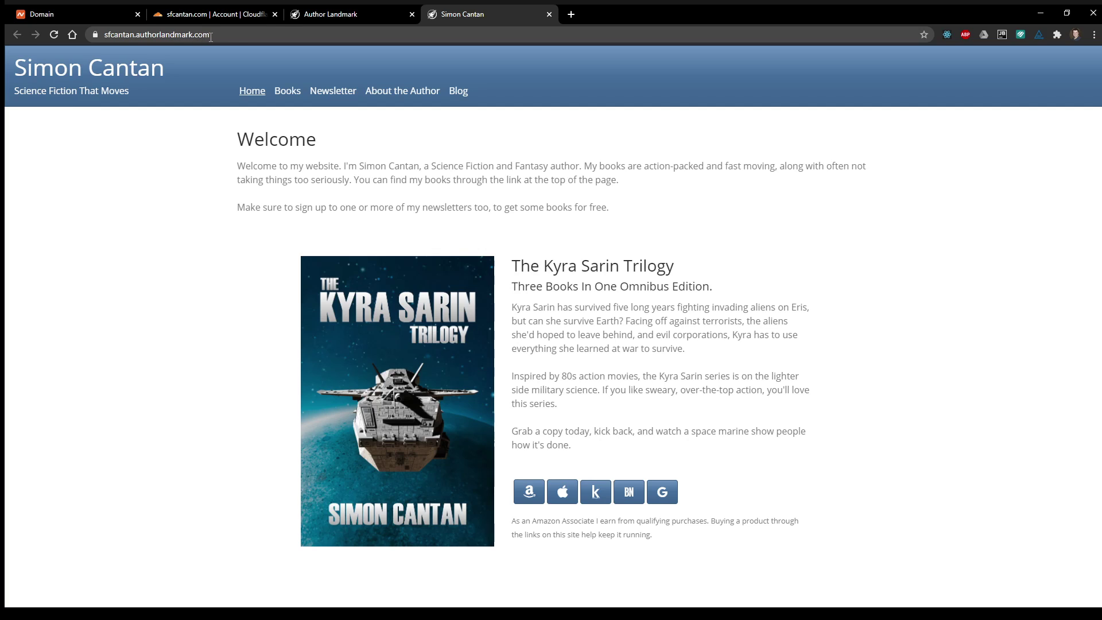
# Return to the website's basic information in Author Landmark, set its address to sfcantan.com and save the changes.
pyautogui.click(328, 12)
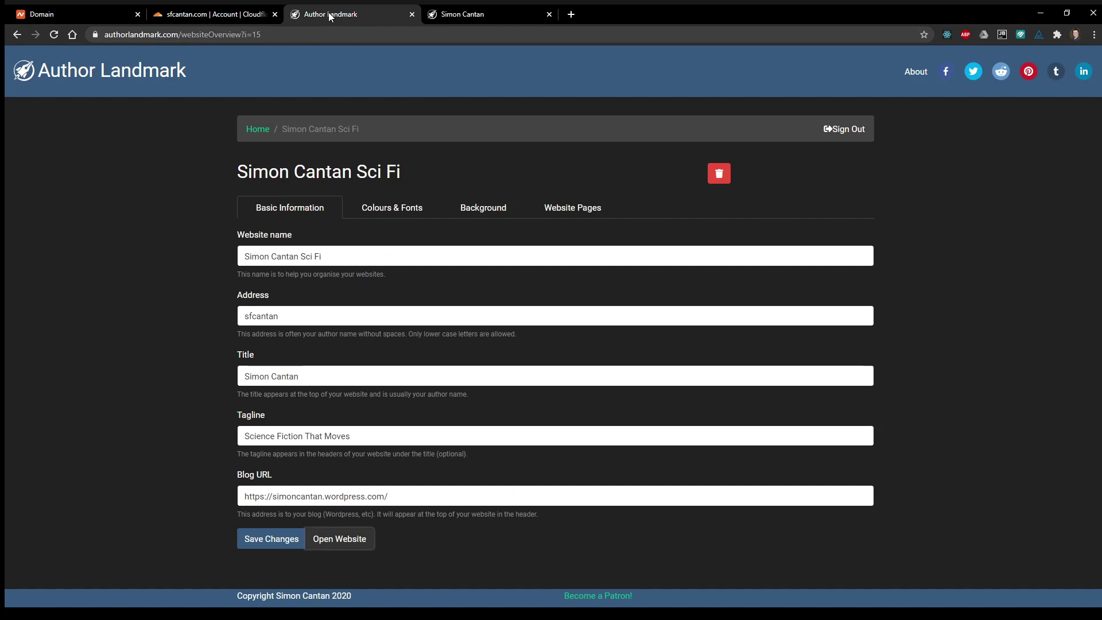
pyautogui.click(298, 320)
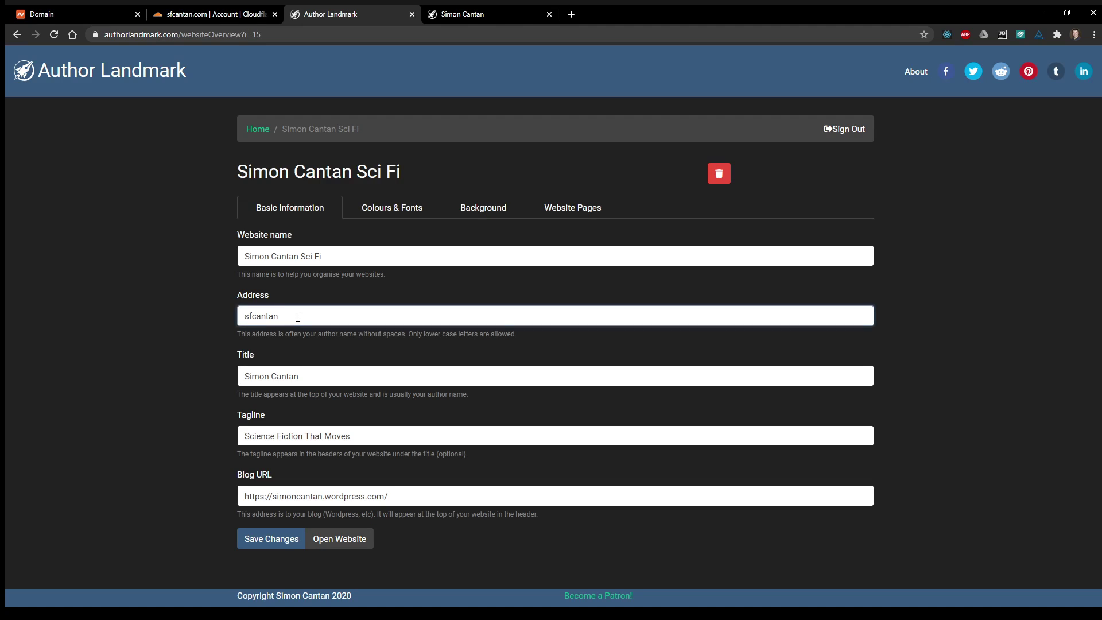
pyautogui.write('.com')
pyautogui.click(277, 543)
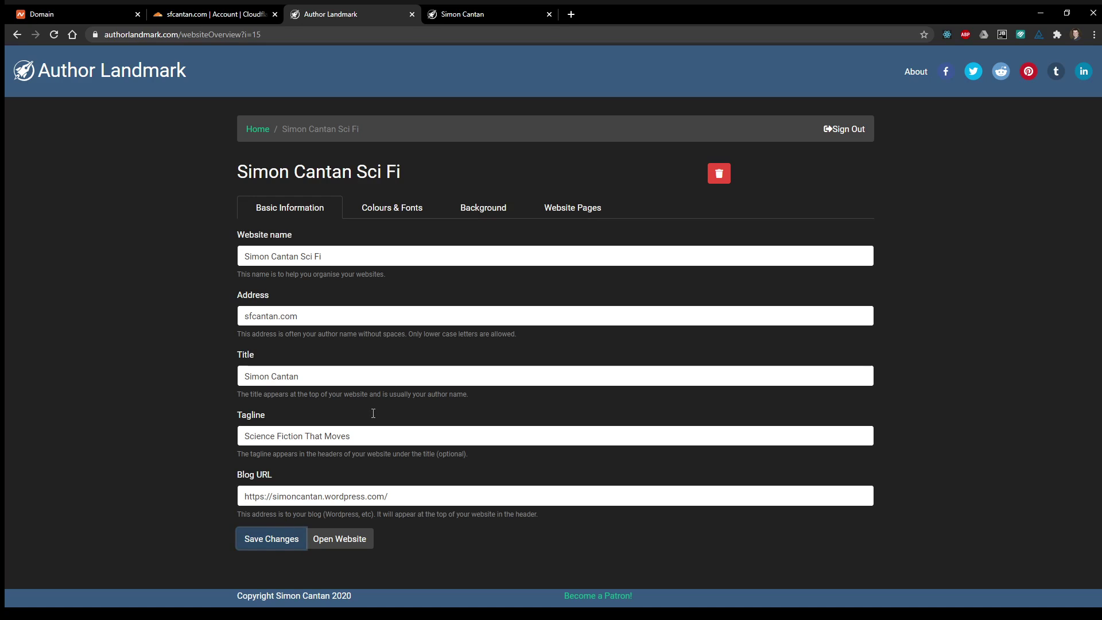
# Open the website from Author Landmark and check the domain it loads under.
pyautogui.click(351, 544)
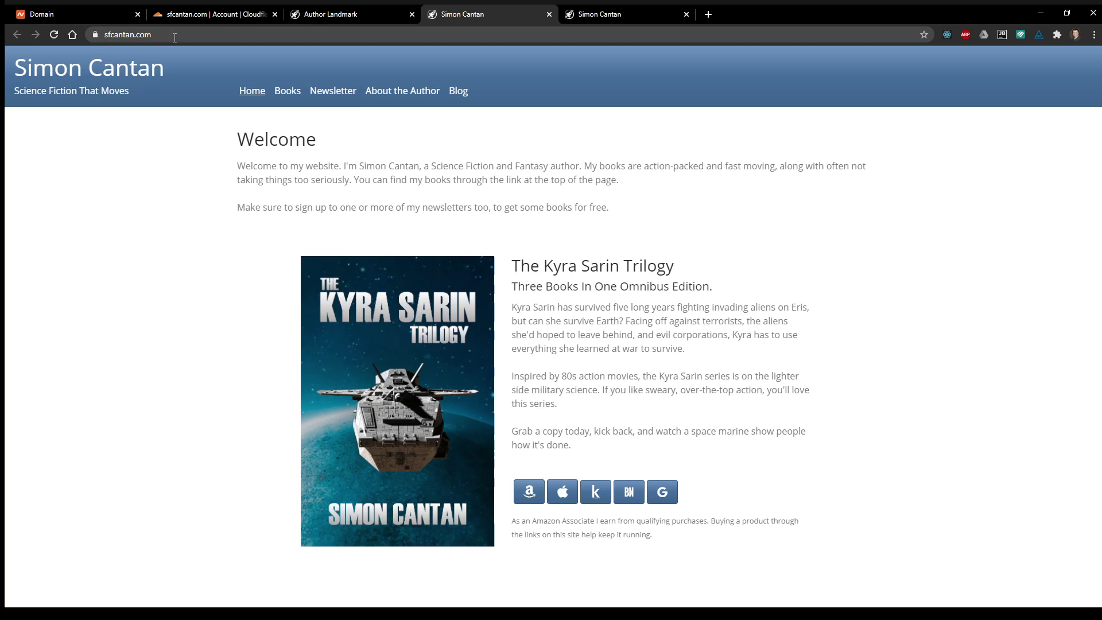
pyautogui.click(152, 34)
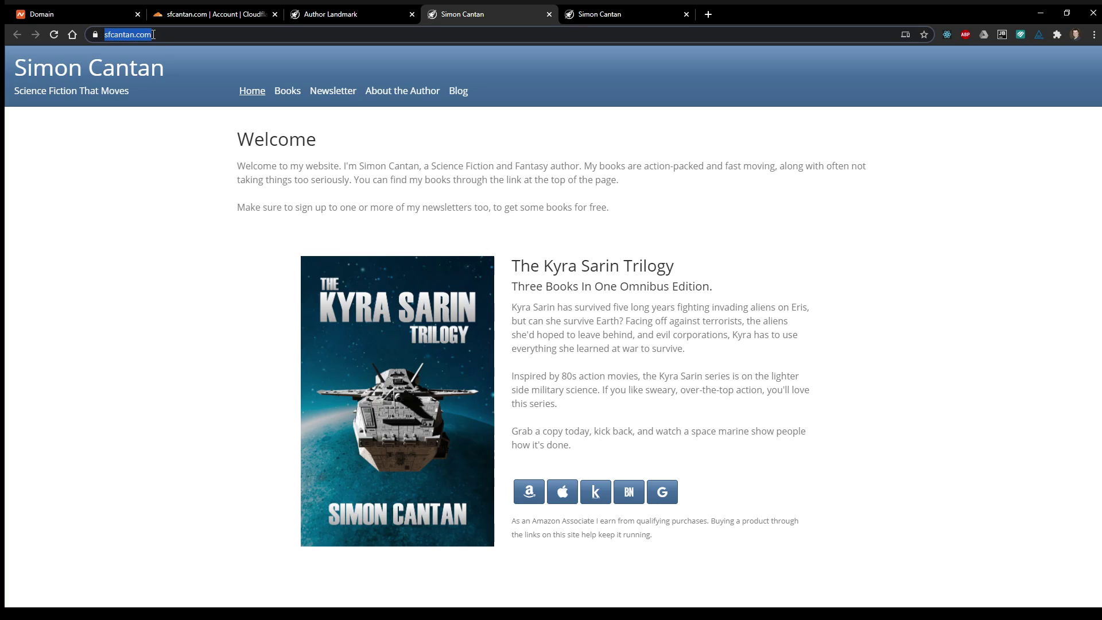
pyautogui.click(185, 231)
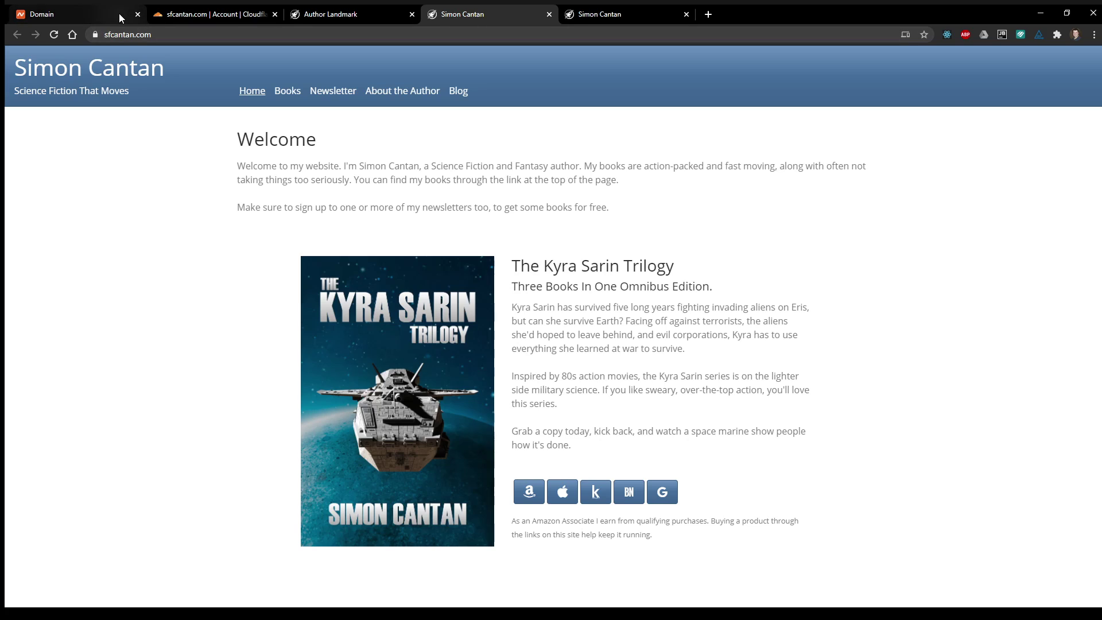
# Review the nameserver settings in Namecheap, the domain overview in Cloudflare and the website address in Author Landmark.
pyautogui.click(85, 8)
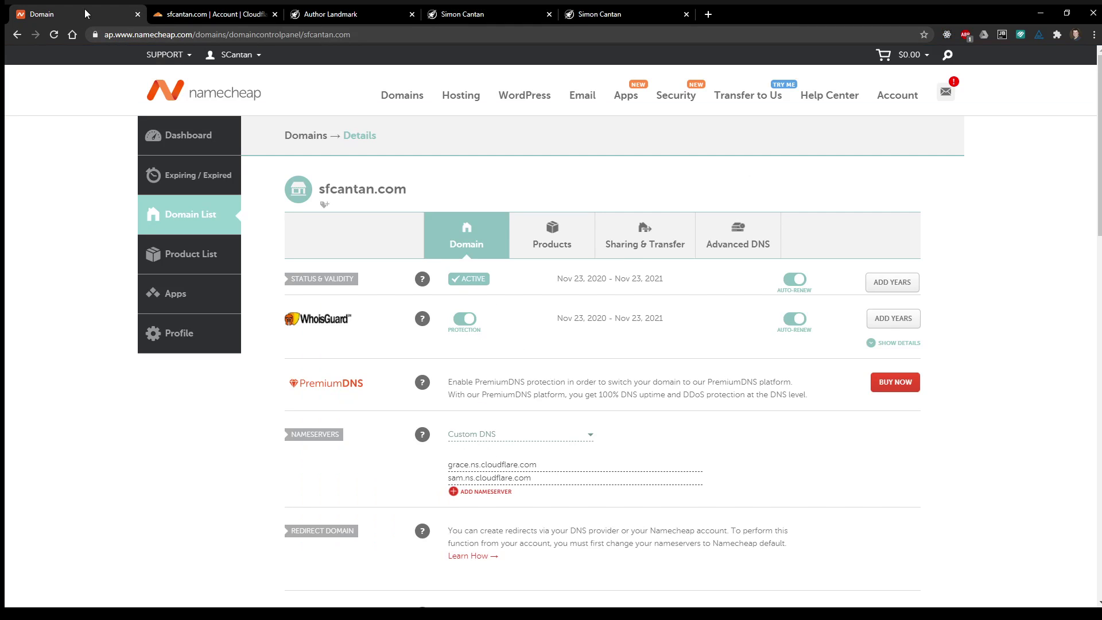
pyautogui.click(196, 10)
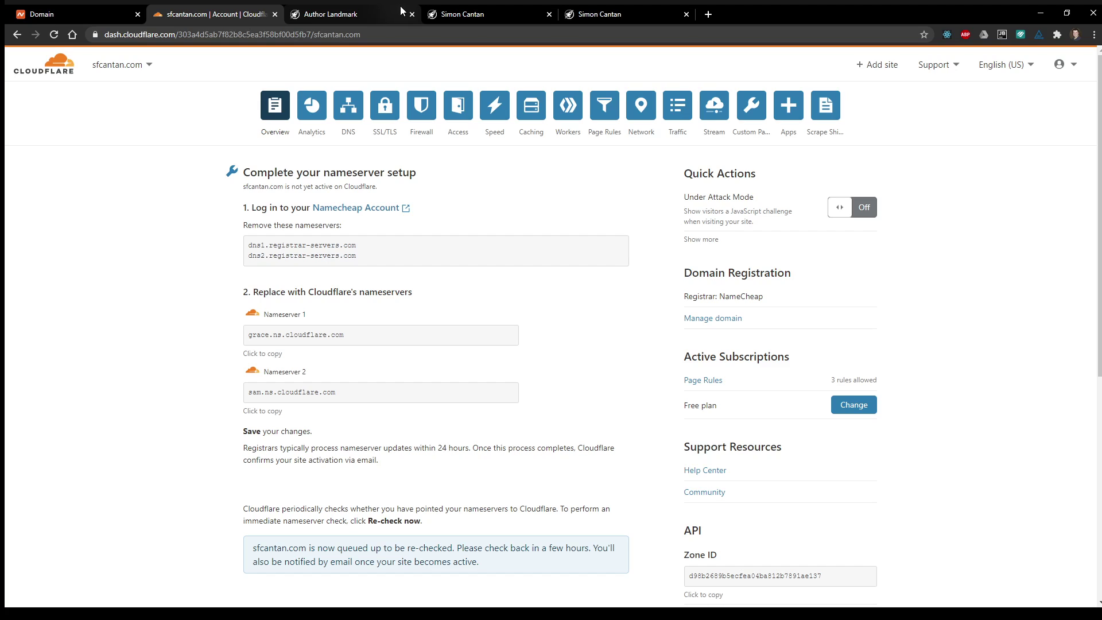
pyautogui.click(368, 12)
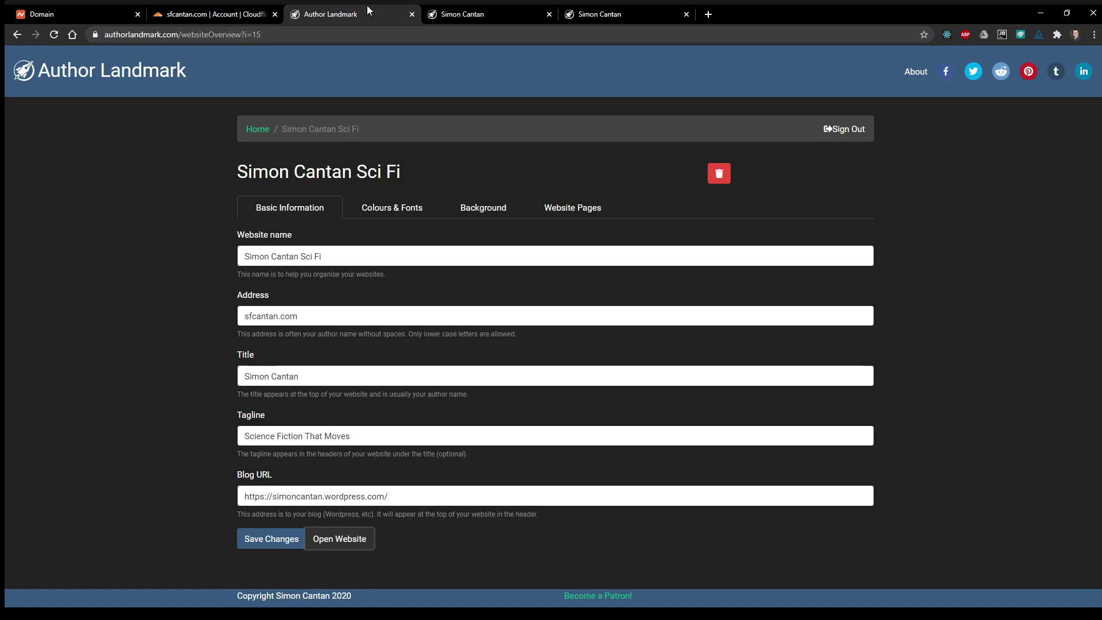